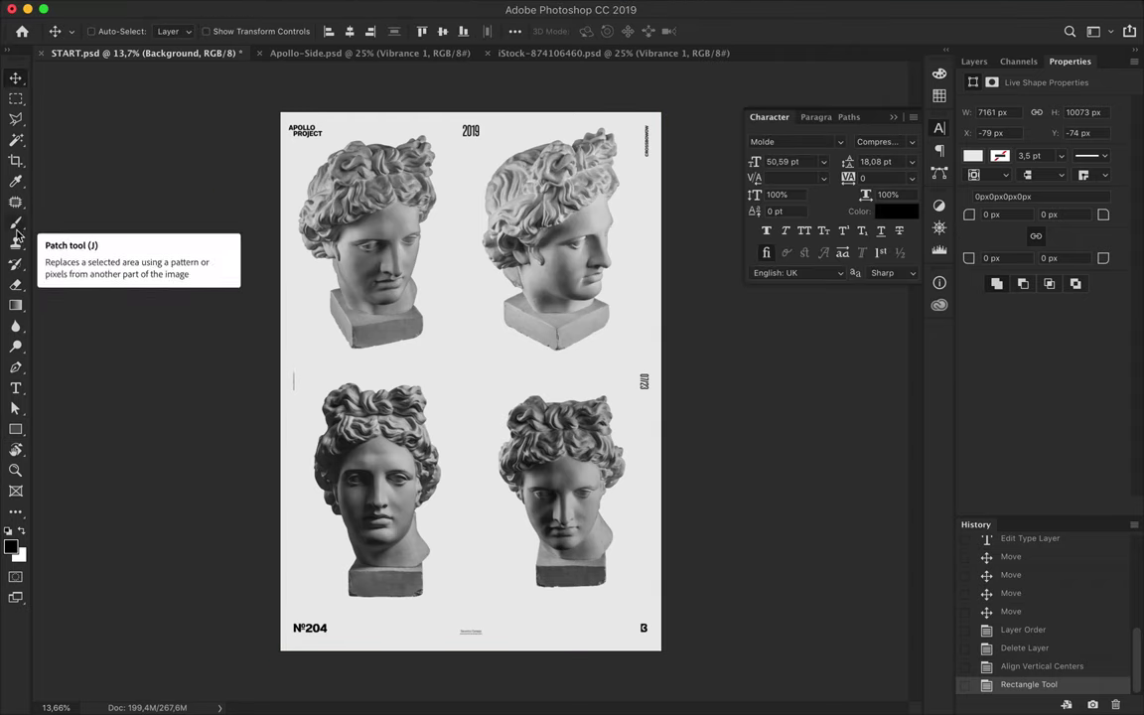
Step: Select the Type tool, fit the whole poster in the window and show the Layers panel
left_click(16, 387)
key("ctrl+0")
left_click(974, 61)
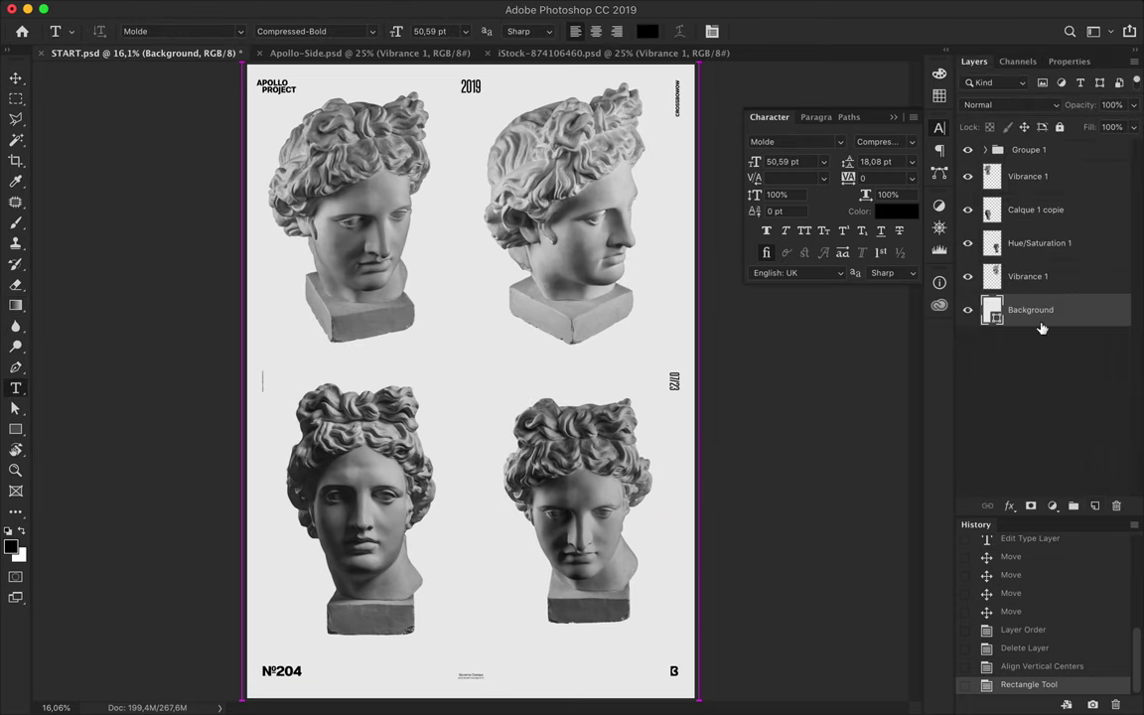
Step: Type the title APOLLO in Medium style, its layer moved up below Groupe 1
left_click(386, 253)
key("BackSpace")
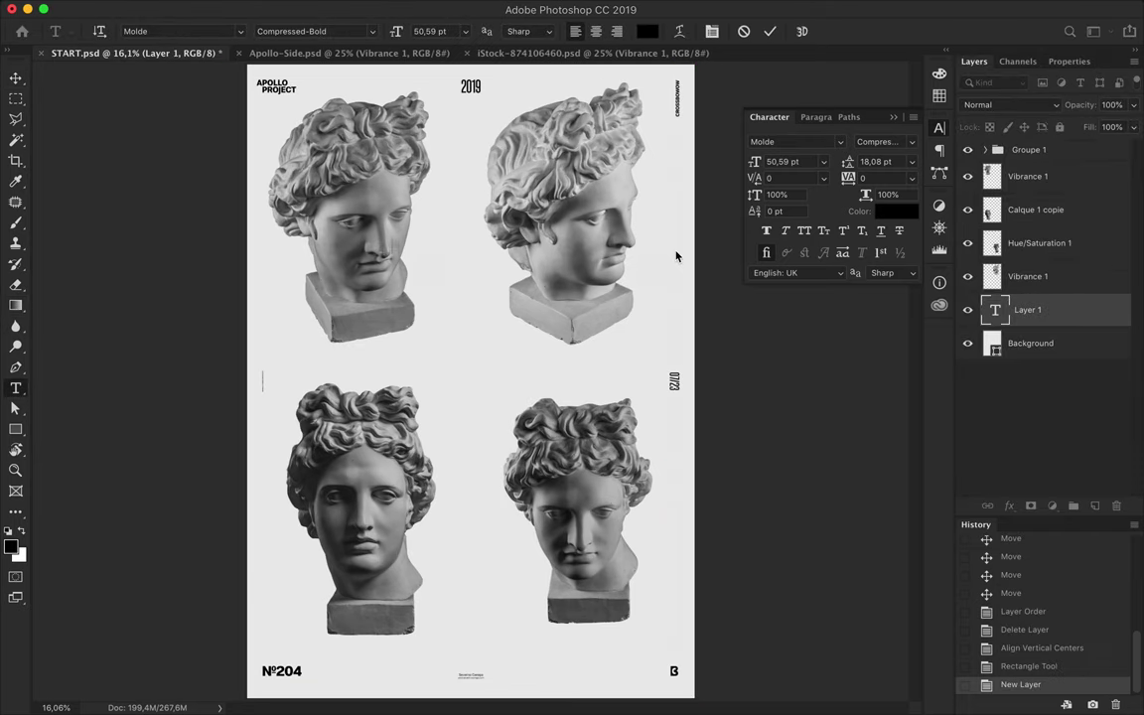
type("APOLLO")
left_click_drag(1027, 309, 1027, 164)
left_click(912, 142)
left_click(877, 484)
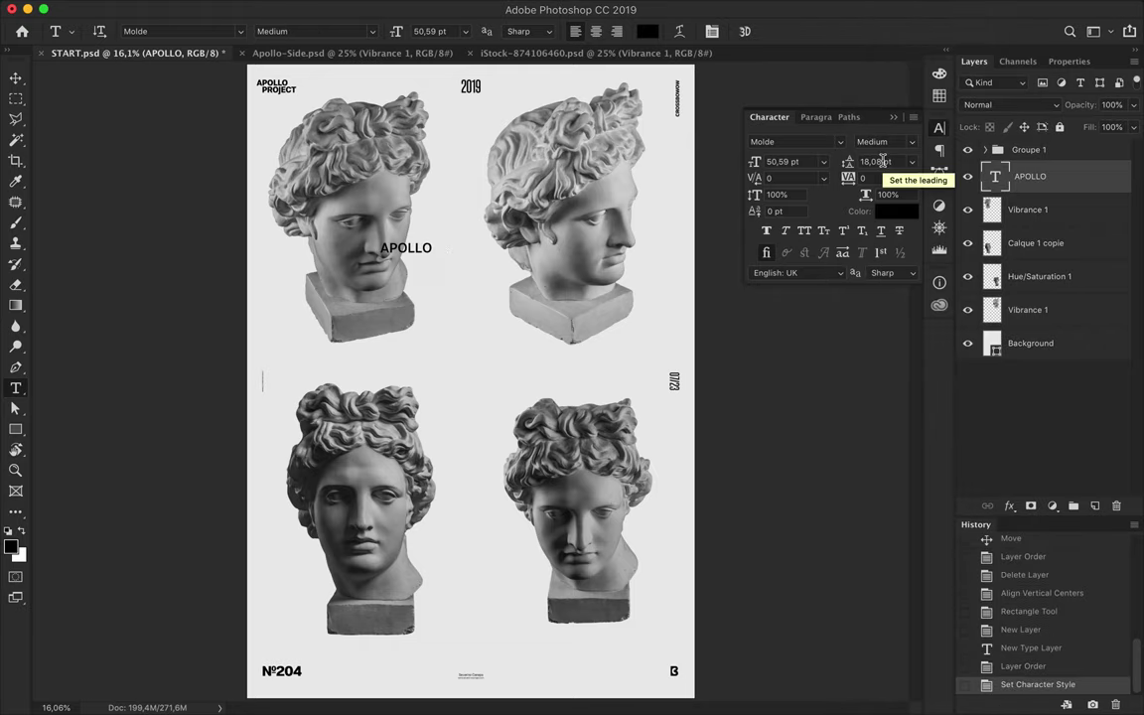
Step: Give APOLLO 2200 tracking and centre it horizontally on the poster
left_click(871, 178)
type("2200")
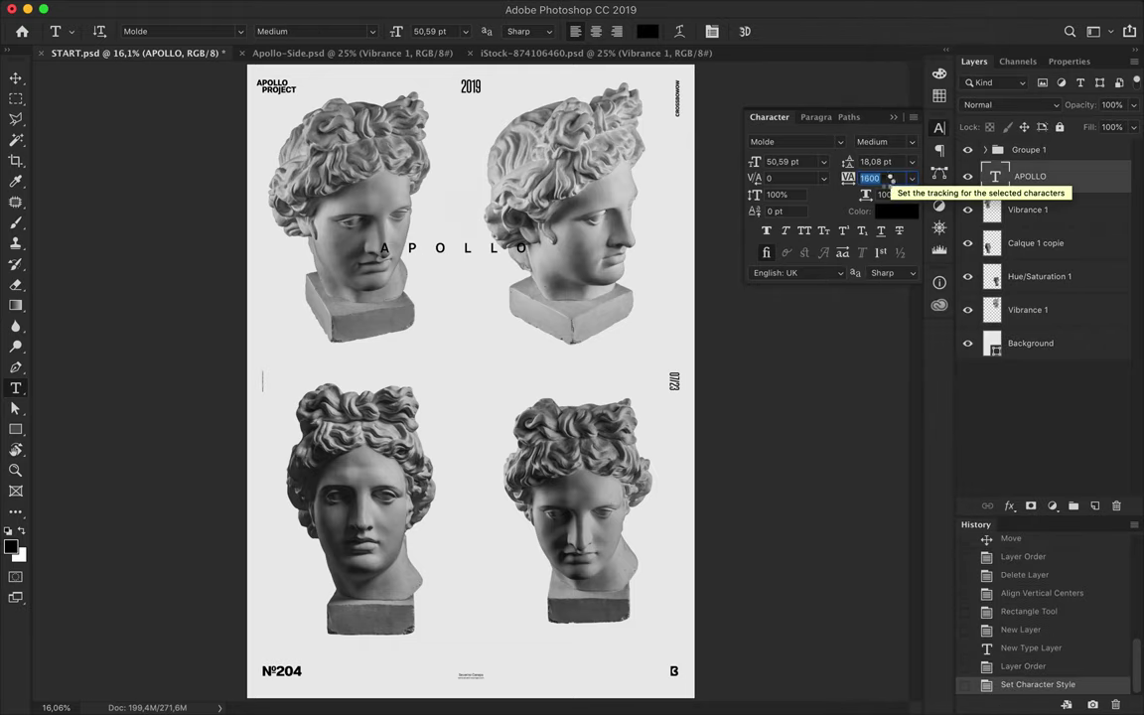
key("Return")
key("v")
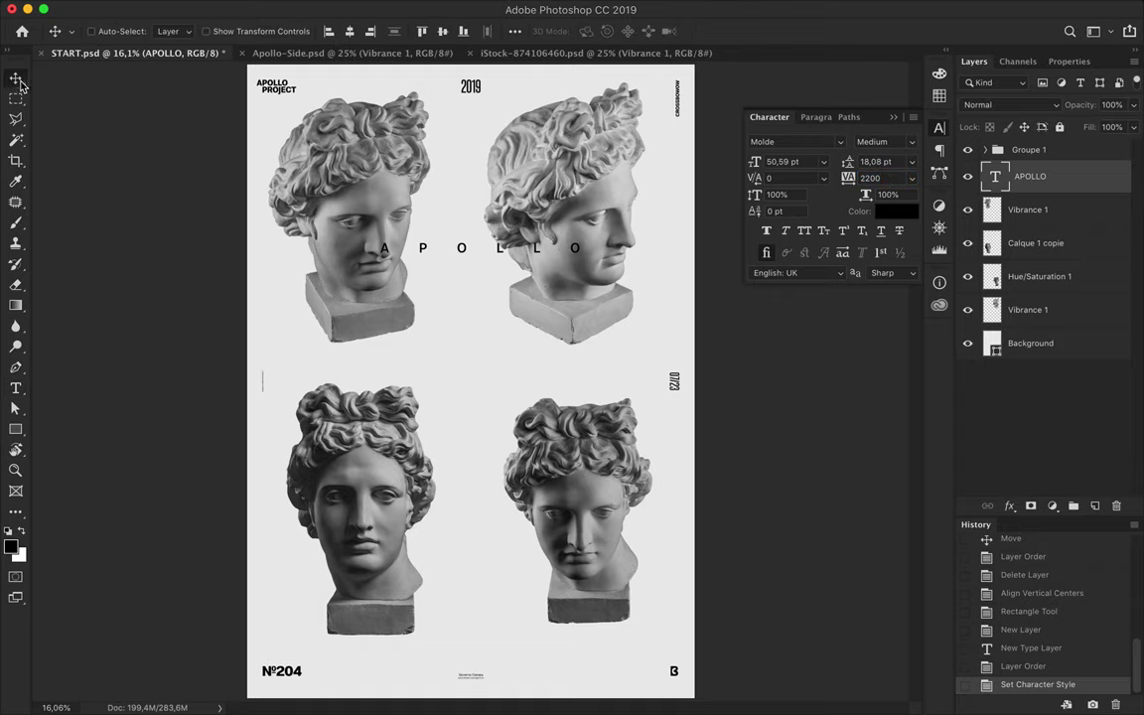
left_click(349, 31)
Step: Duplicate the title near the lower heads as a centred, nudged 365° line
left_click_drag(499, 248, 499, 564)
double_click(500, 564)
type("365")
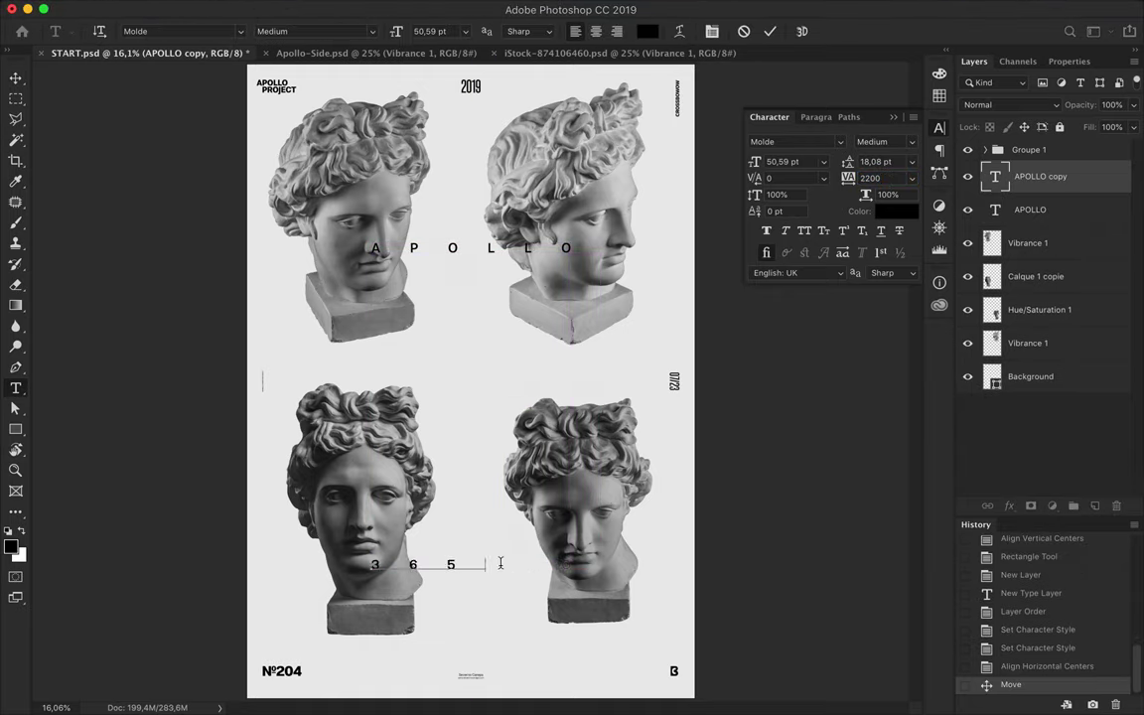
left_click(16, 77)
left_click(350, 31)
key("Left")
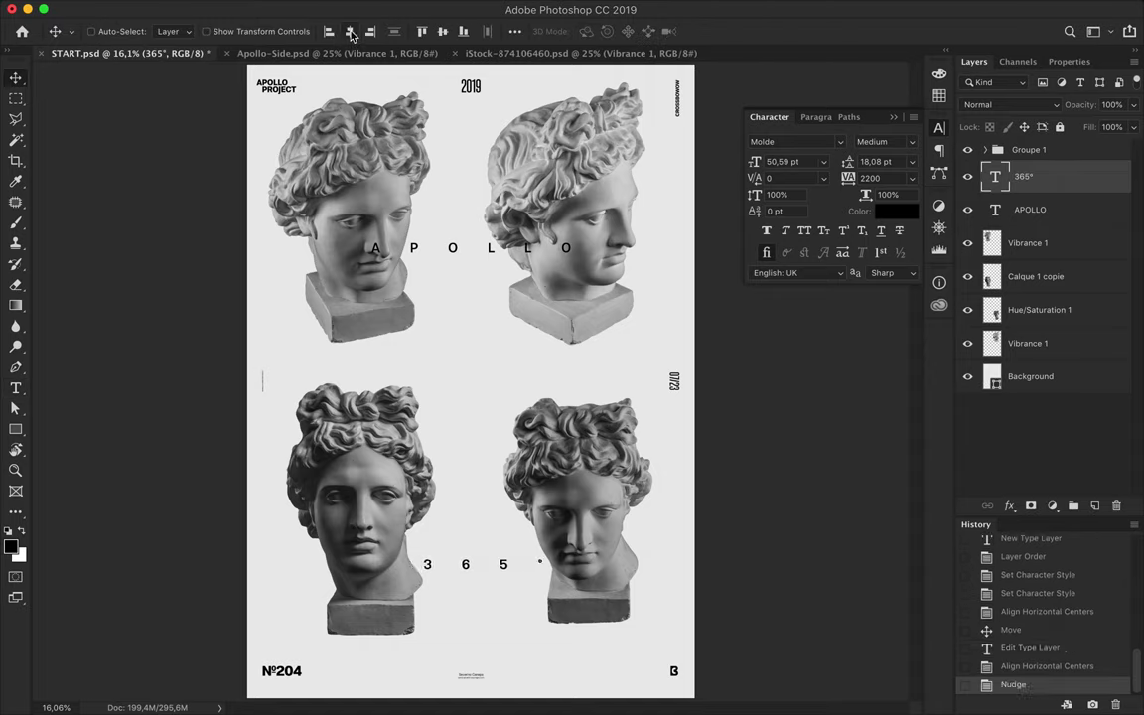
left_click(16, 222)
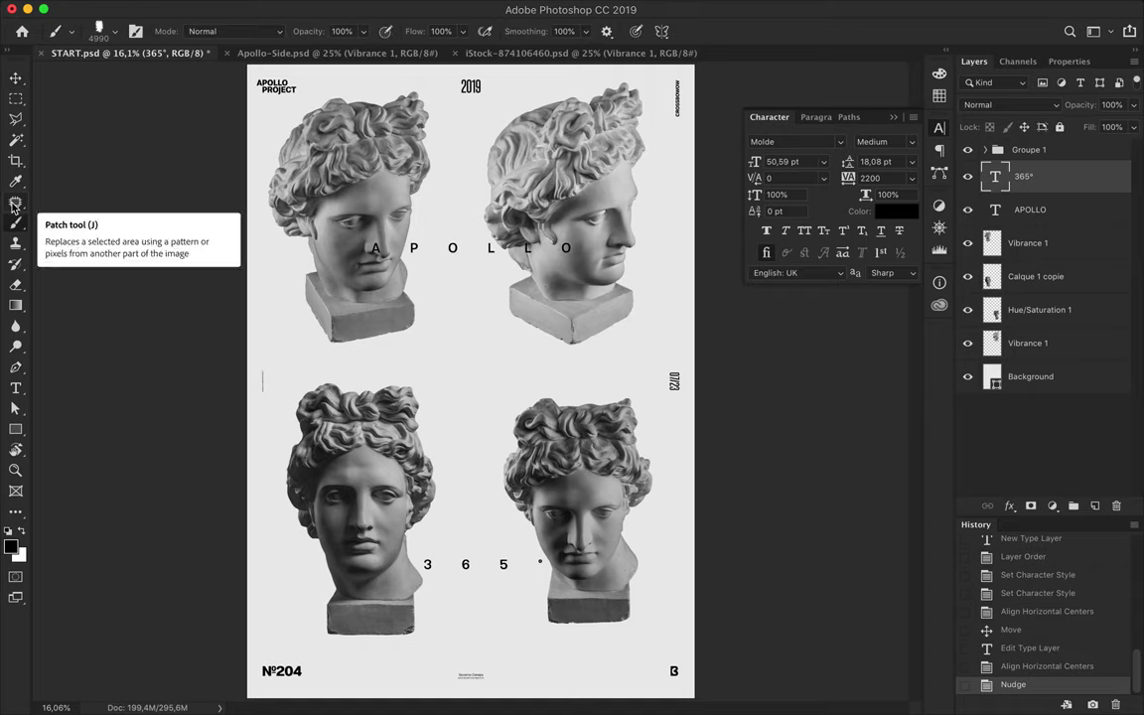
Step: Pick a large soft round brush (0% hardness) and add a new layer above Background
left_click(112, 30)
left_click(95, 188)
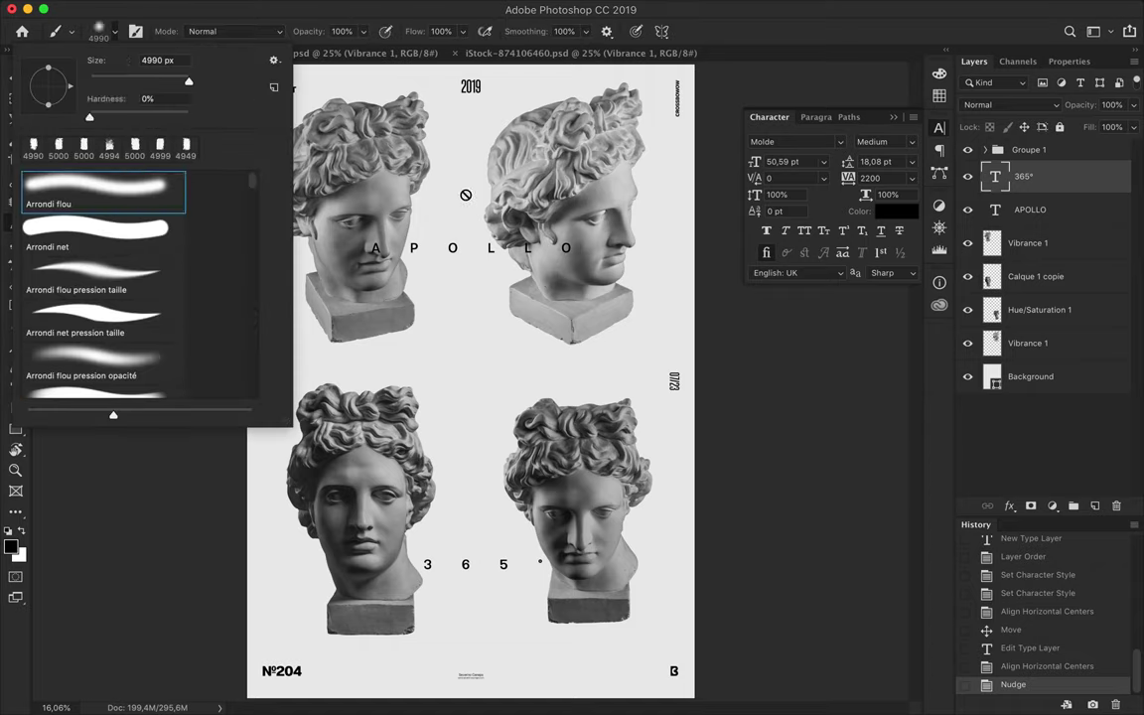
left_click(1077, 377)
left_click(1095, 506)
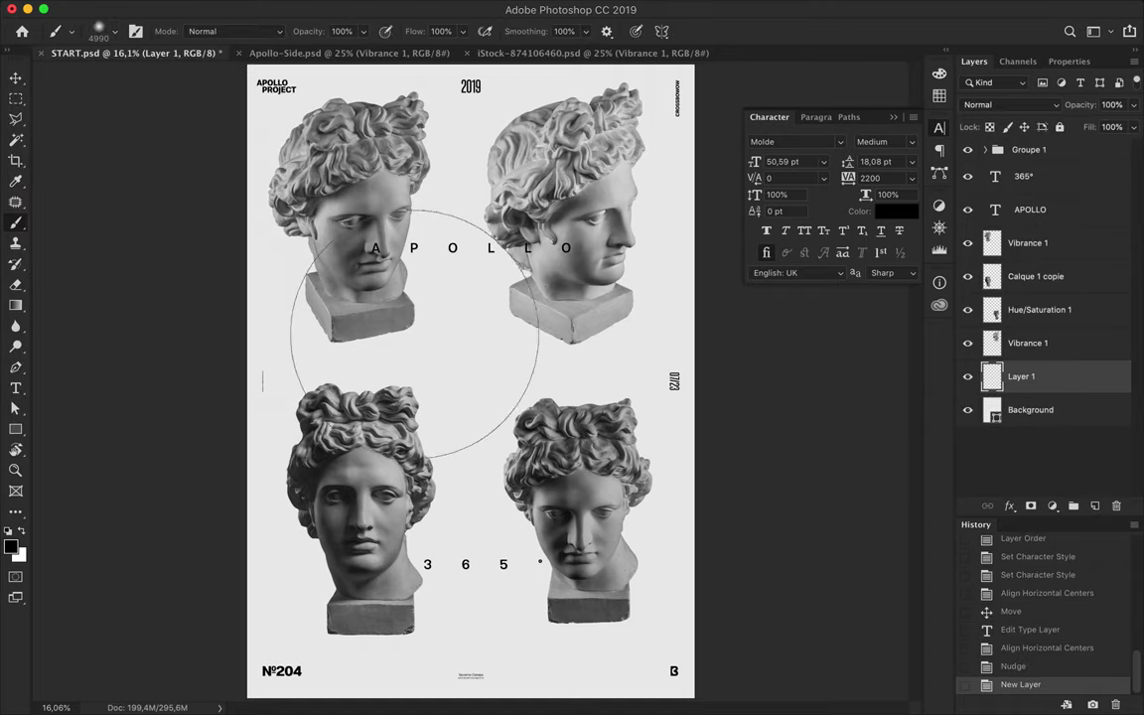
left_click(112, 30)
left_click_drag(186, 76, 176, 83)
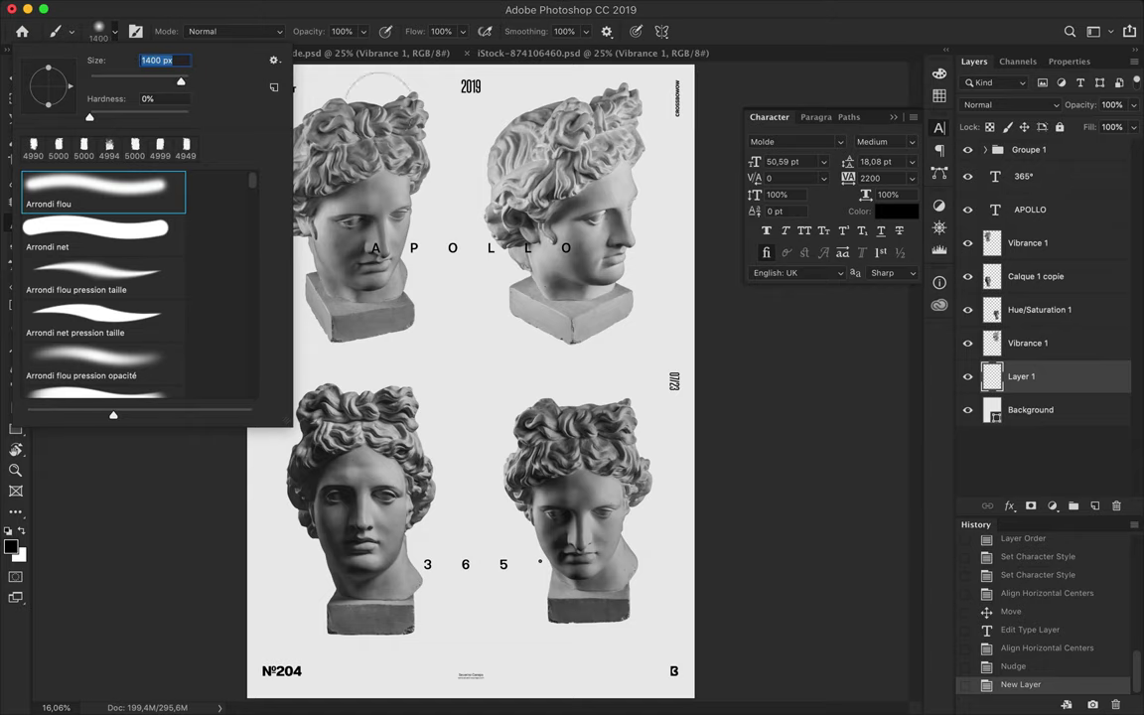
Step: Save a pink swatch and set the paint colour to red
left_click(939, 95)
left_click(837, 104)
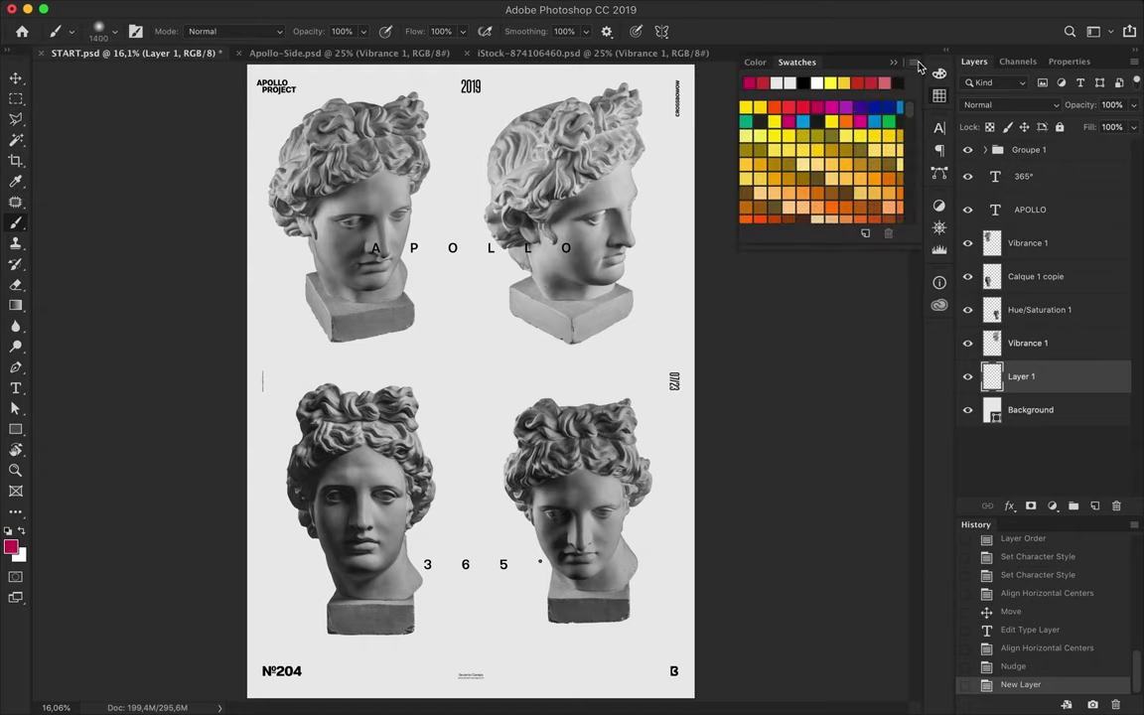
left_click(865, 233)
key("Return")
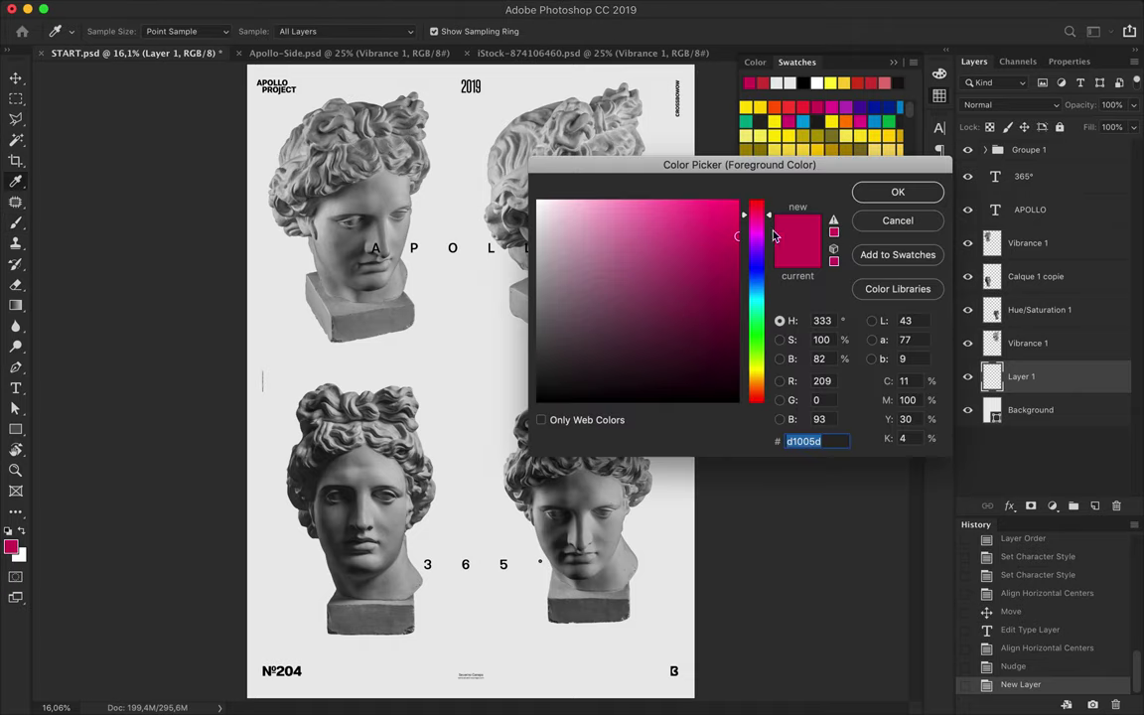
left_click(756, 397)
left_click(684, 229)
key("Return")
key("b")
Step: Paint soft red glows beside all four heads
left_click_drag(288, 223, 333, 323)
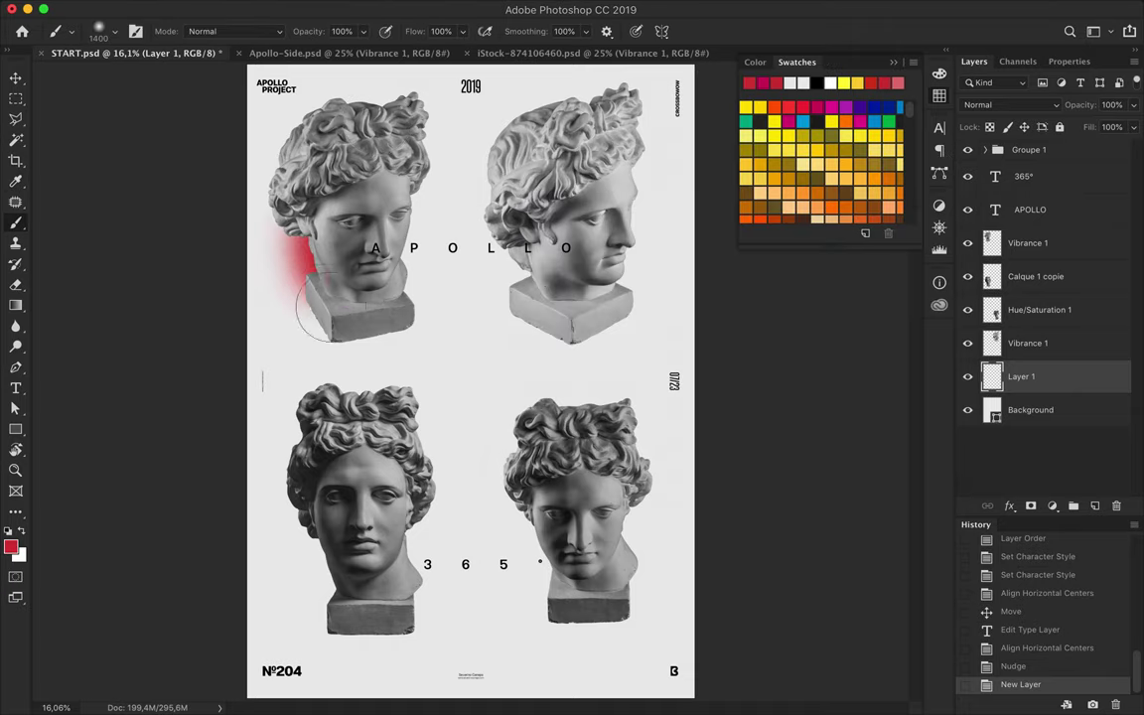
left_click_drag(536, 382, 561, 517)
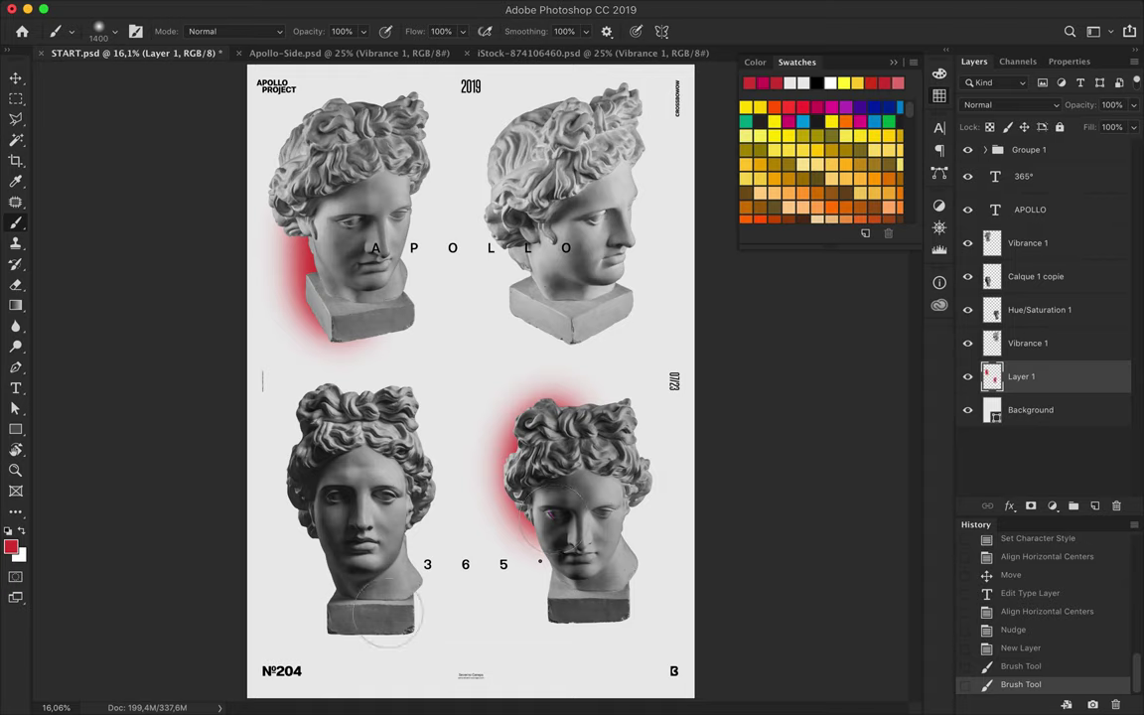
left_click_drag(409, 511, 422, 626)
mouse_move(488, 124)
left_mouse_down()
mouse_move(506, 197)
mouse_move(497, 273)
left_mouse_up()
left_click_drag(492, 149, 496, 248)
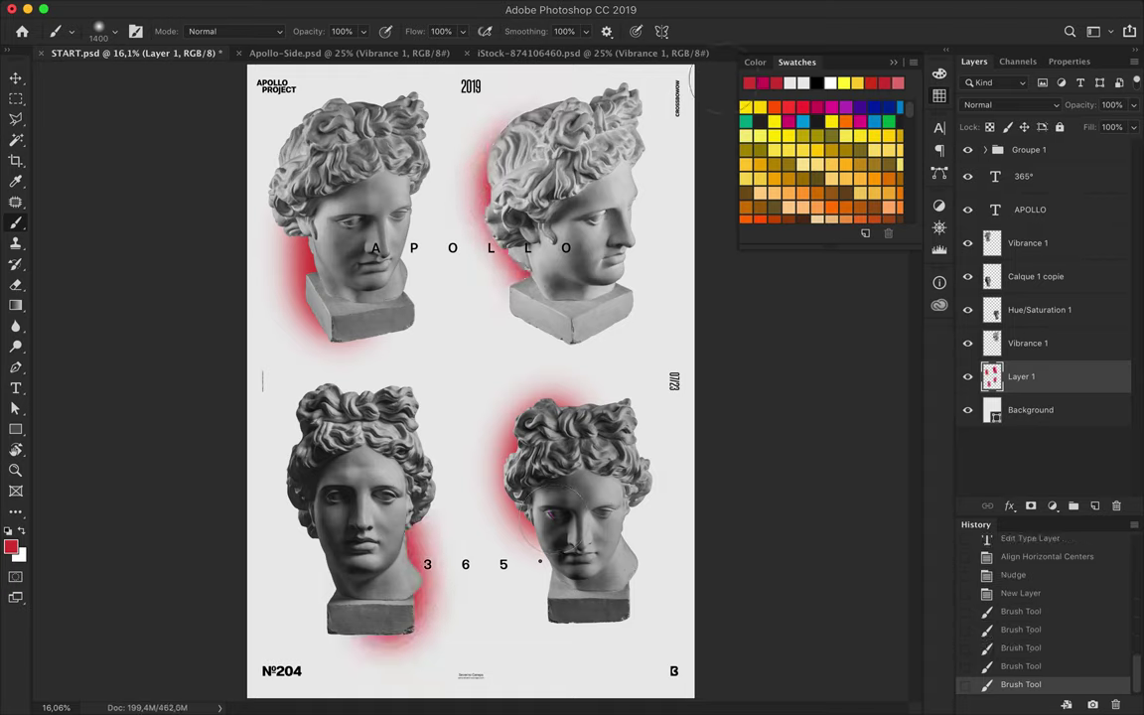
Step: Set a lighter blue paint colour and add an empty layer above Layer 1
left_click(874, 107)
left_click(10, 546)
left_click_drag(648, 251, 681, 274)
left_click(895, 193)
left_click(1094, 505)
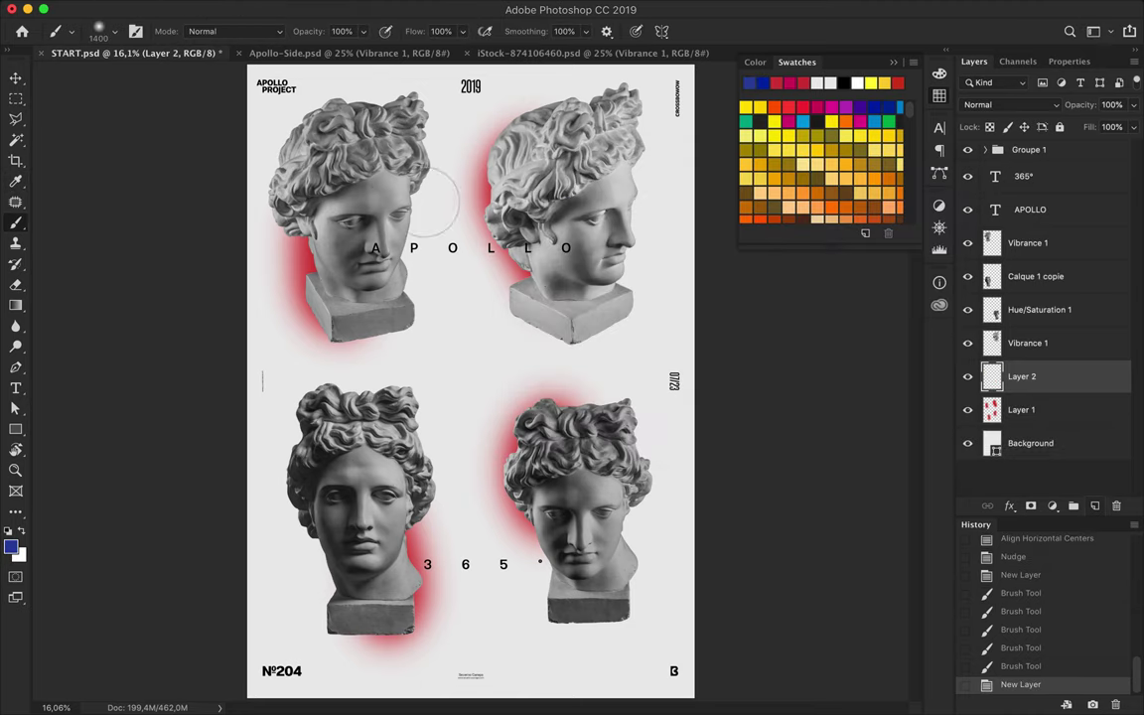
Step: Paint soft blue glows beside each of the four heads on Layer 2
left_click_drag(243, 203, 317, 89)
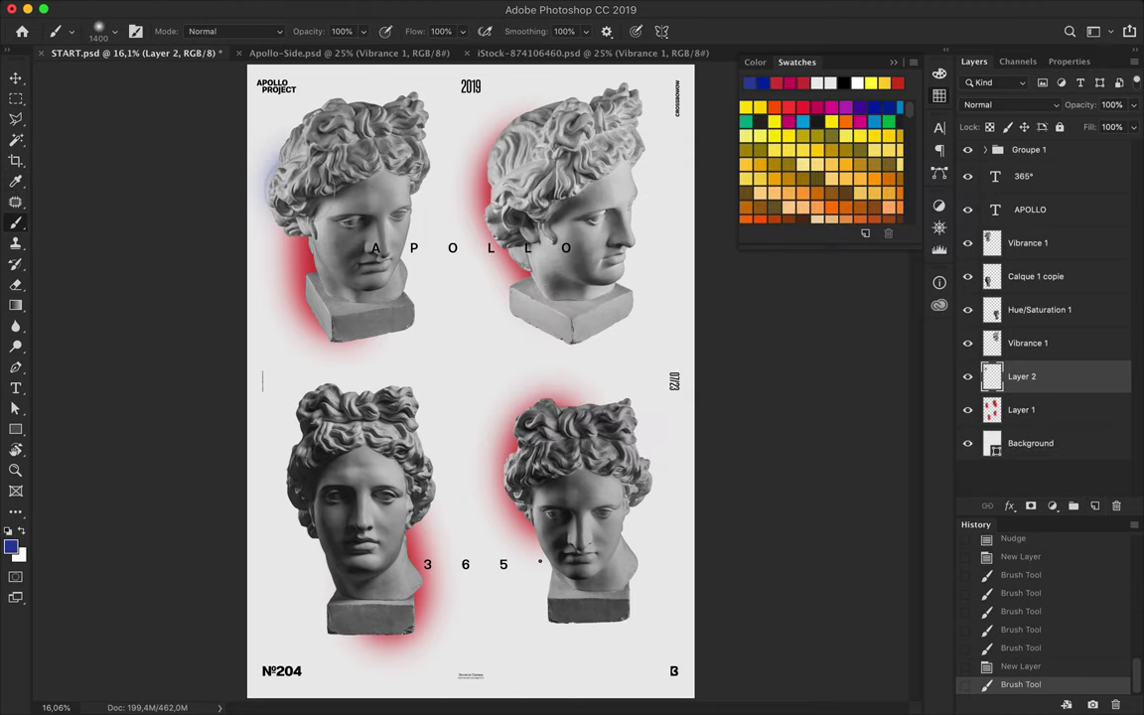
mouse_move(497, 288)
left_mouse_down()
mouse_move(611, 303)
mouse_move(607, 213)
left_mouse_up()
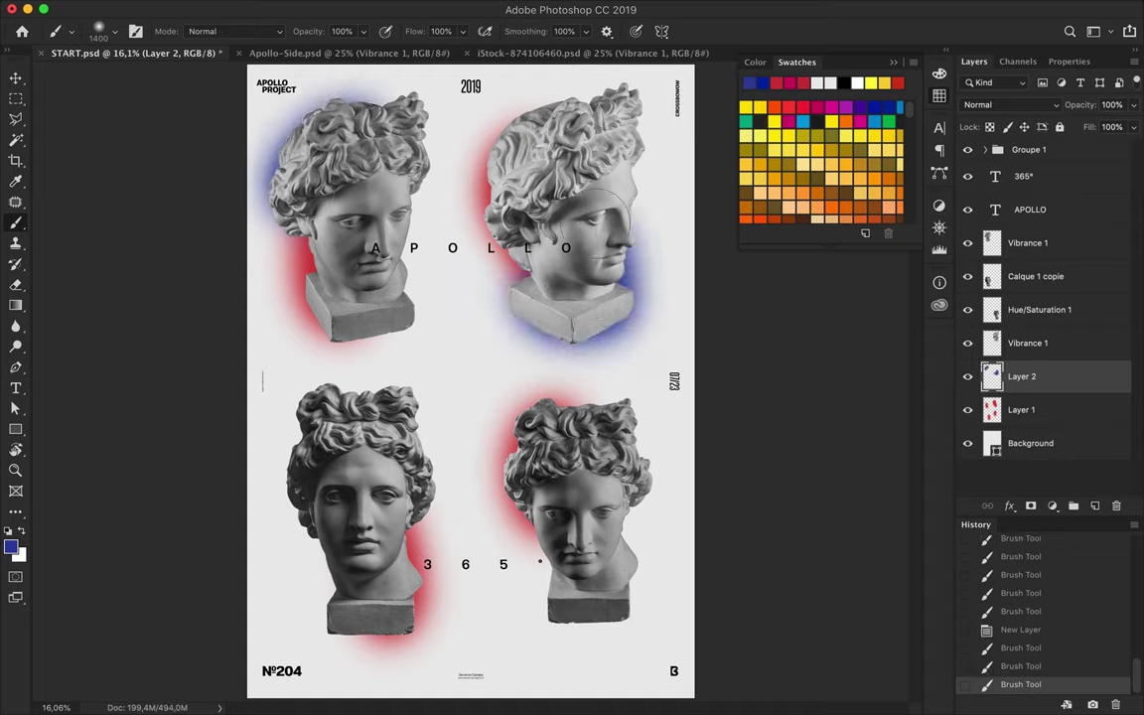
left_click_drag(295, 362, 268, 471)
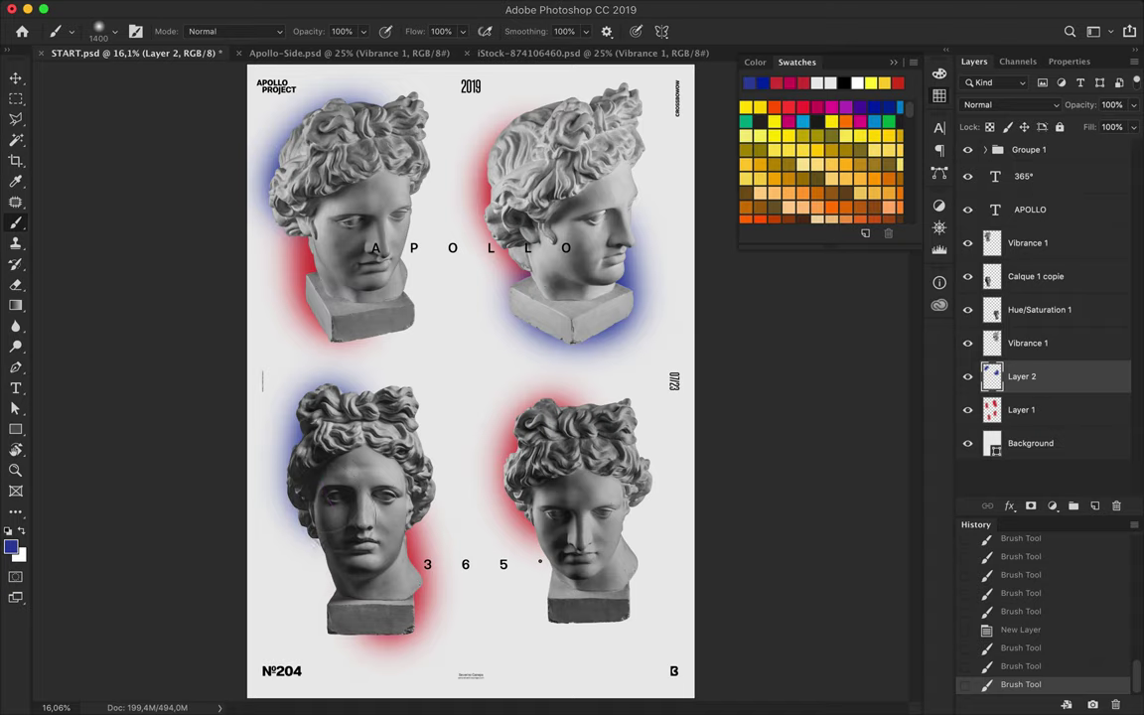
left_click_drag(598, 599, 606, 516)
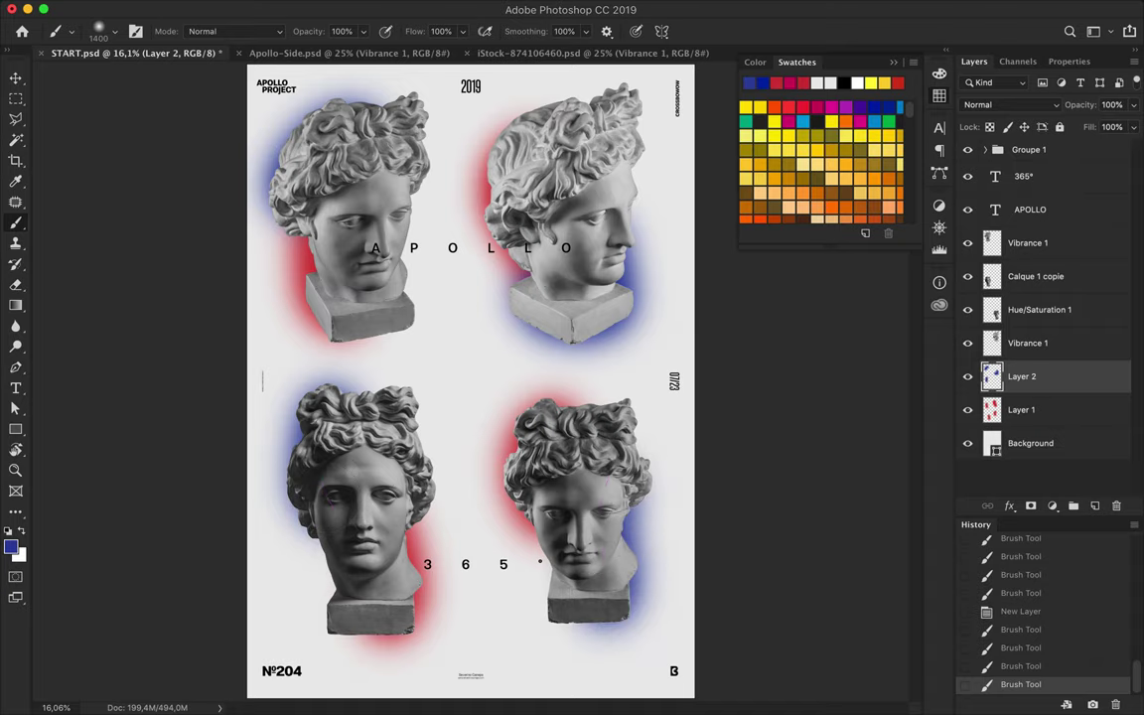
Step: Set the paint colour to a bright pale yellow
left_click(760, 108)
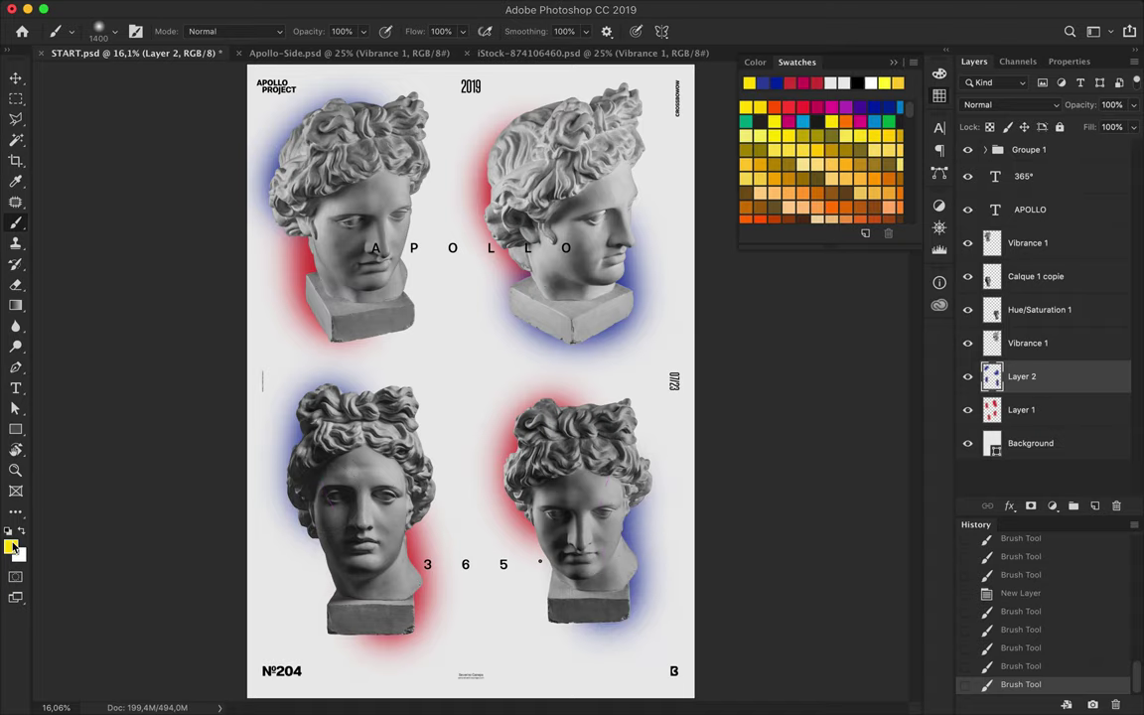
left_click(9, 546)
left_click(642, 223)
left_click_drag(643, 223, 735, 204)
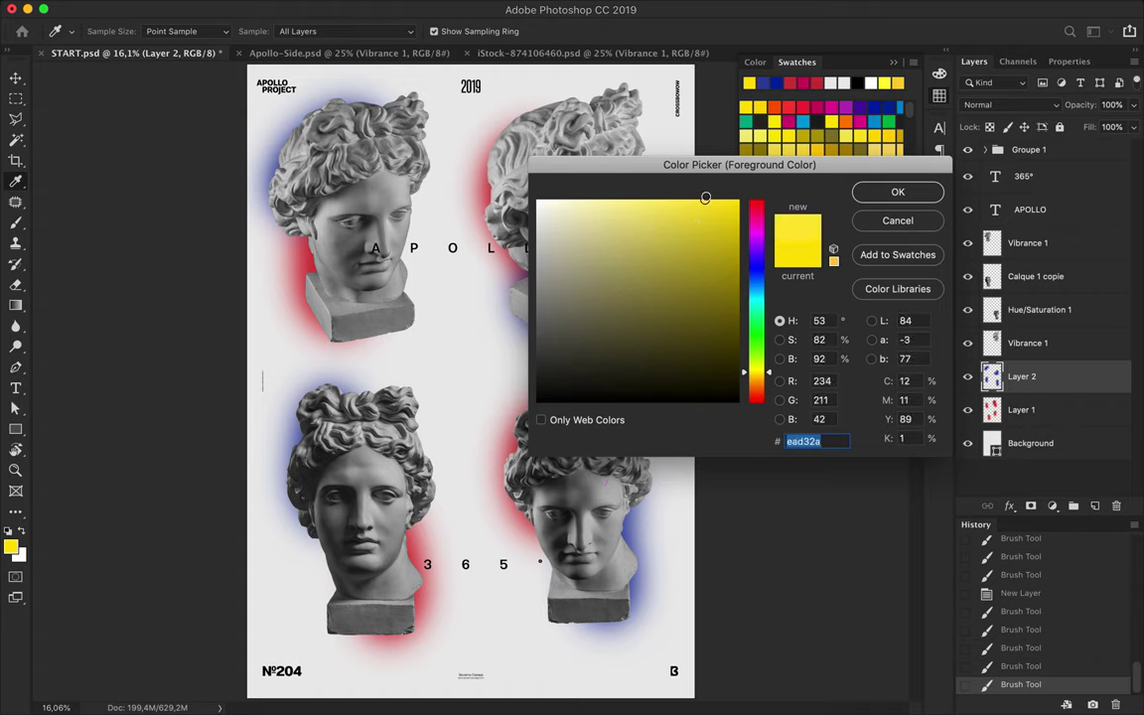
left_click(897, 191)
Step: Paint yellow glows near the heads' chins, hair and neck
left_click_drag(530, 280, 504, 266)
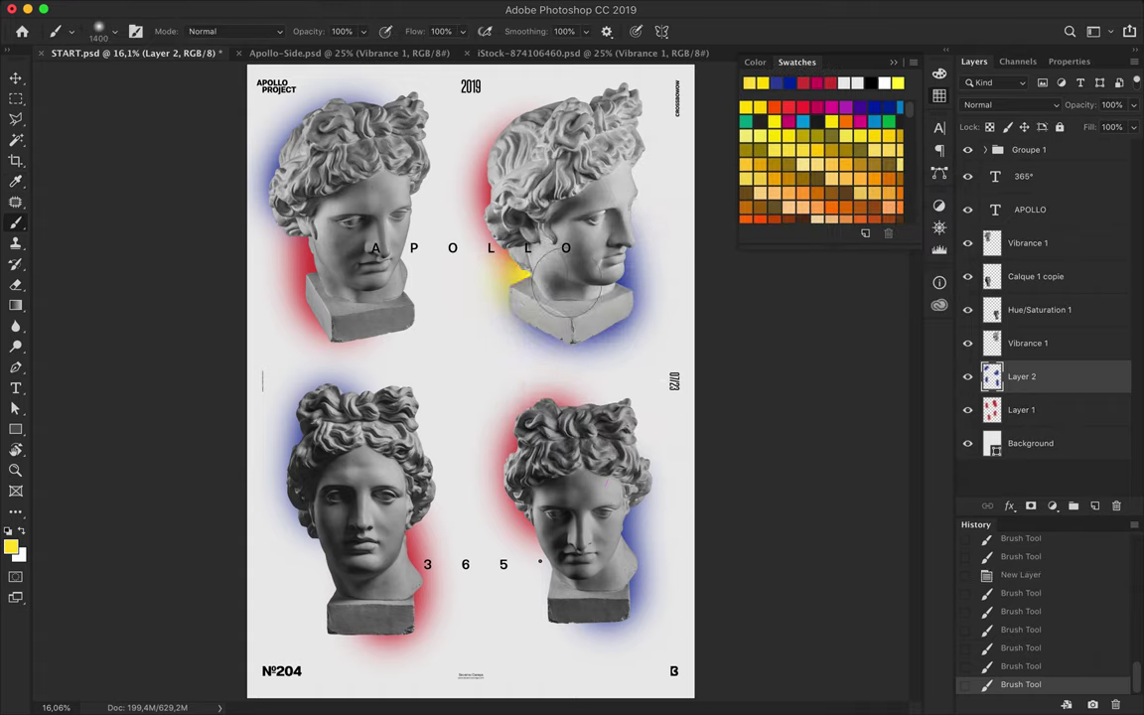
left_click_drag(635, 124, 586, 94)
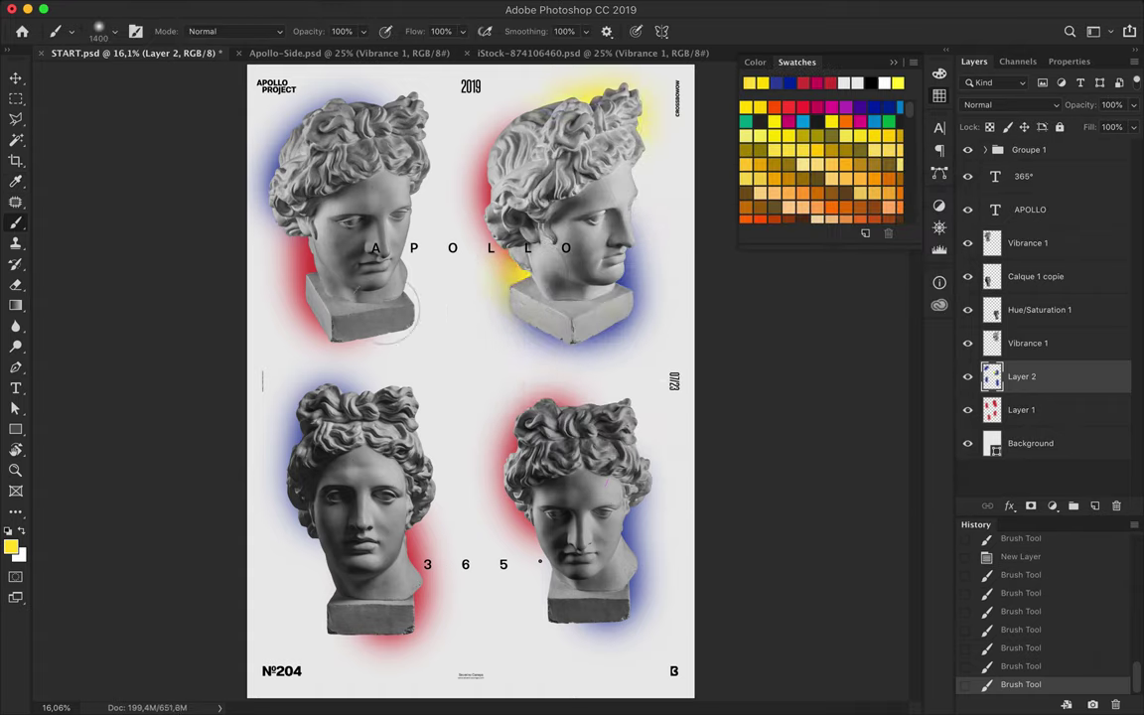
left_click_drag(378, 267, 405, 280)
left_click_drag(432, 481, 417, 392)
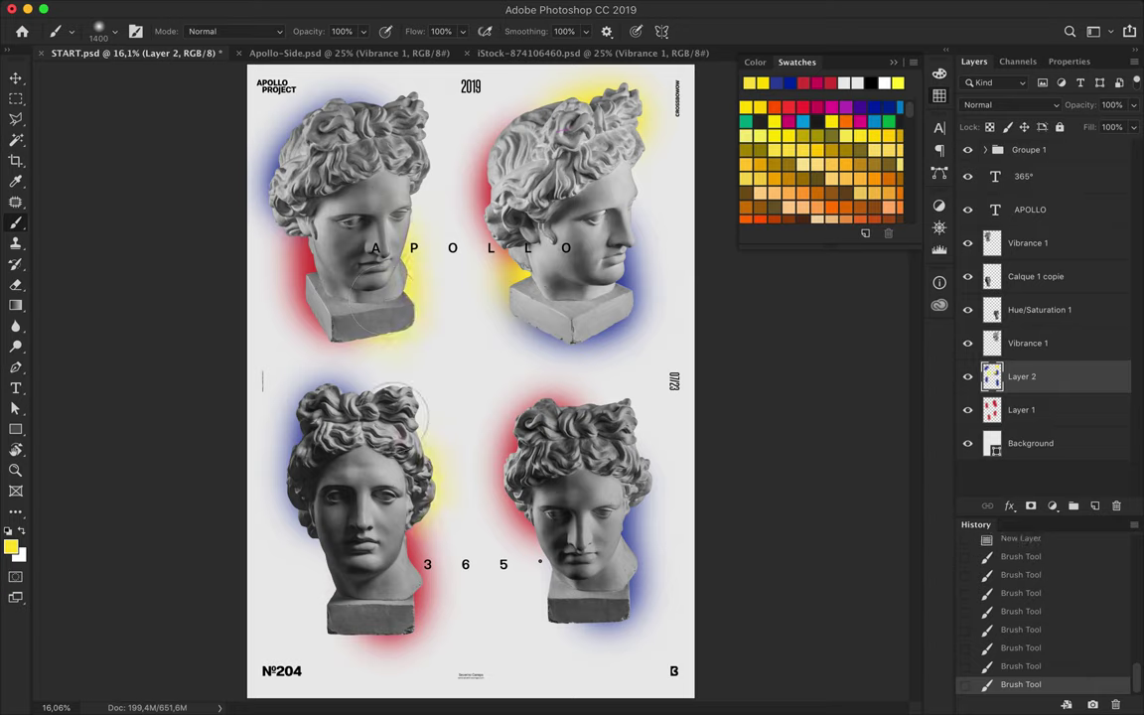
mouse_move(553, 569)
left_mouse_down()
mouse_move(565, 599)
mouse_move(549, 616)
left_mouse_up()
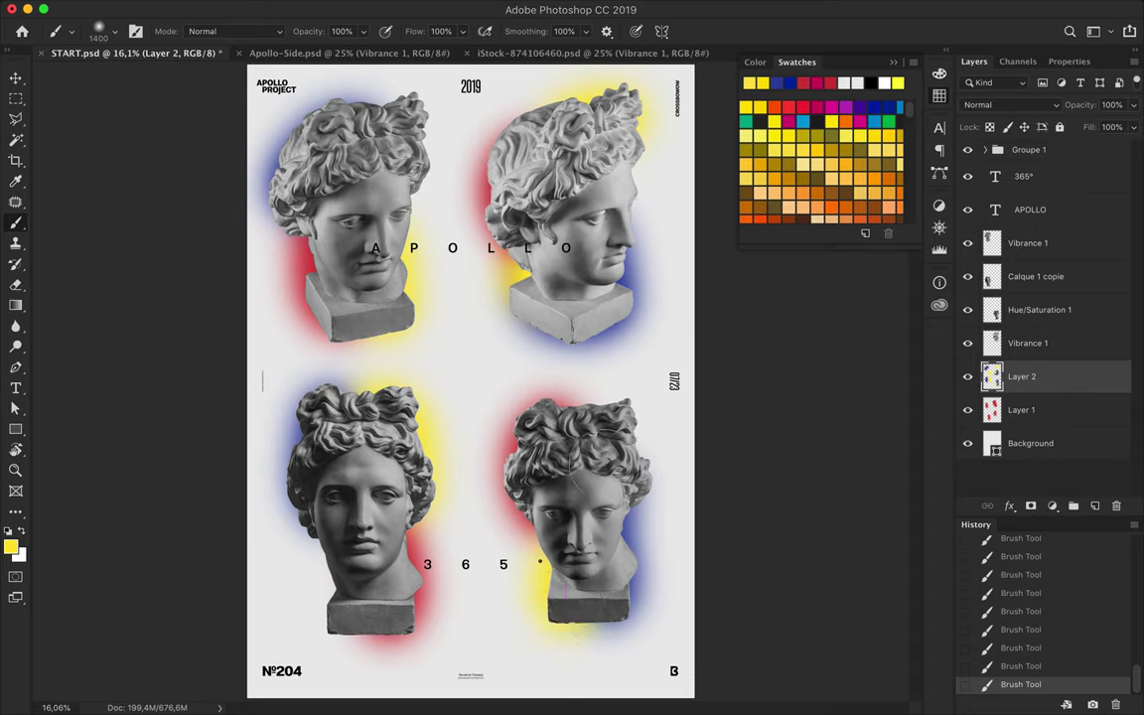
left_click_drag(626, 115, 618, 109)
Step: Set the paint colour to a mid green (#3db331)
left_click(886, 119)
left_click(10, 547)
left_click(755, 338)
left_click(699, 253)
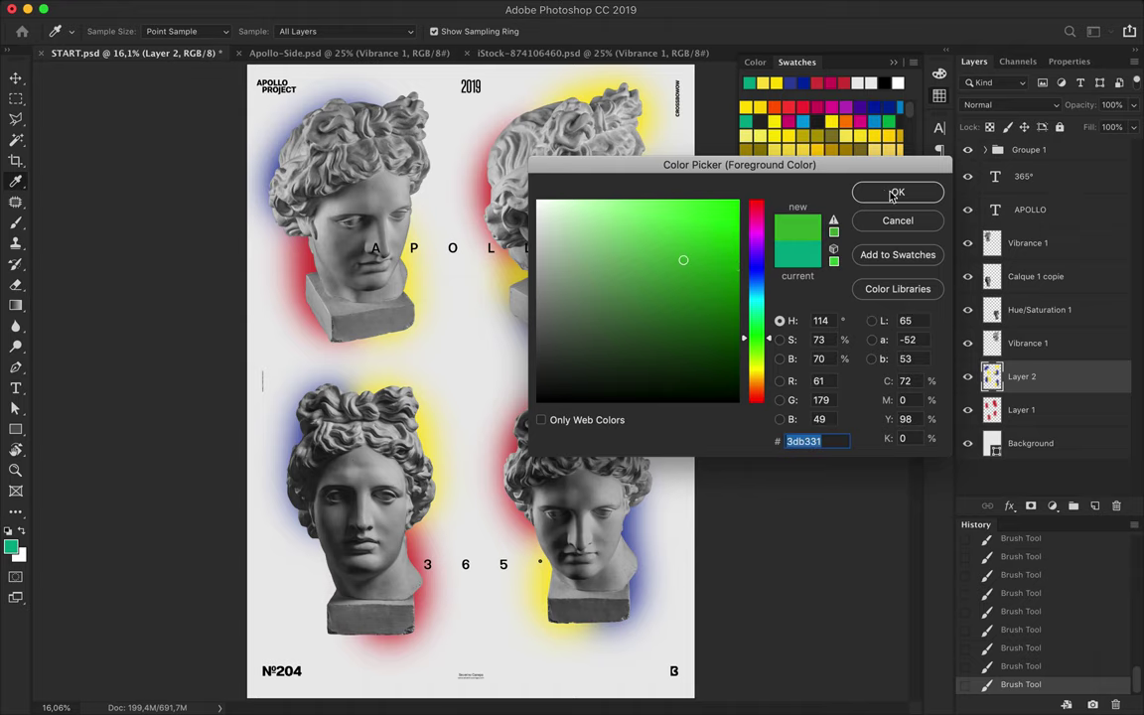
key("Return")
Step: Brush green glows beside all four heads
left_click_drag(610, 226, 585, 209)
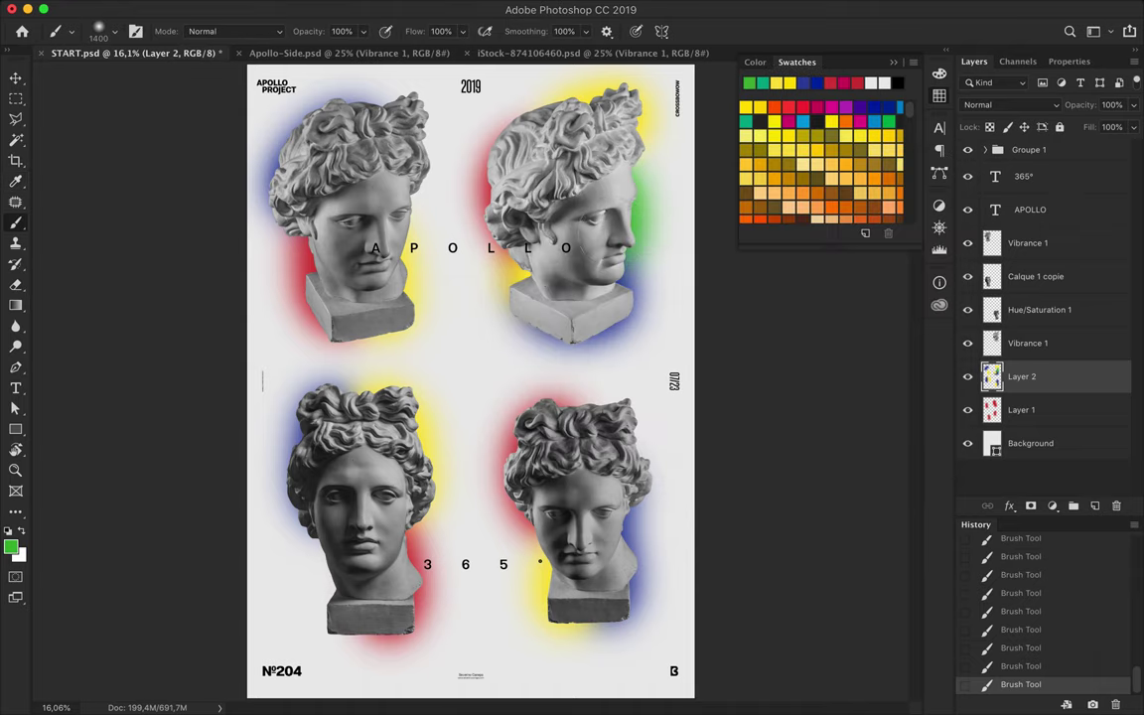
left_click_drag(564, 383, 591, 429)
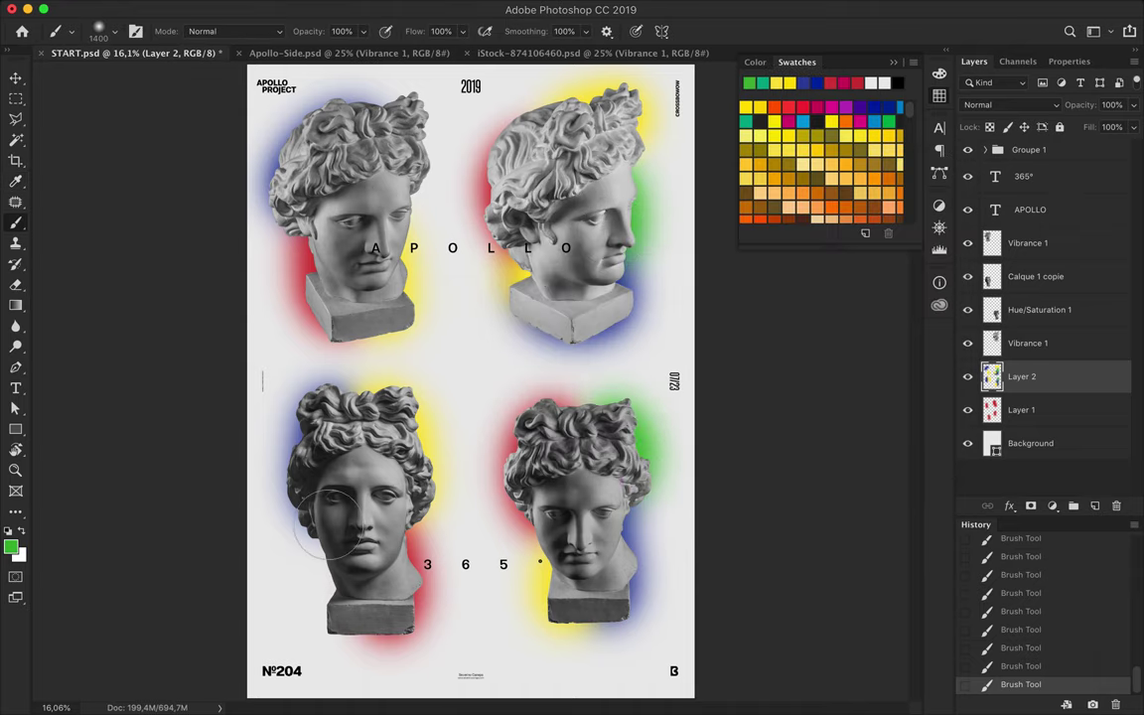
left_click_drag(288, 477, 347, 616)
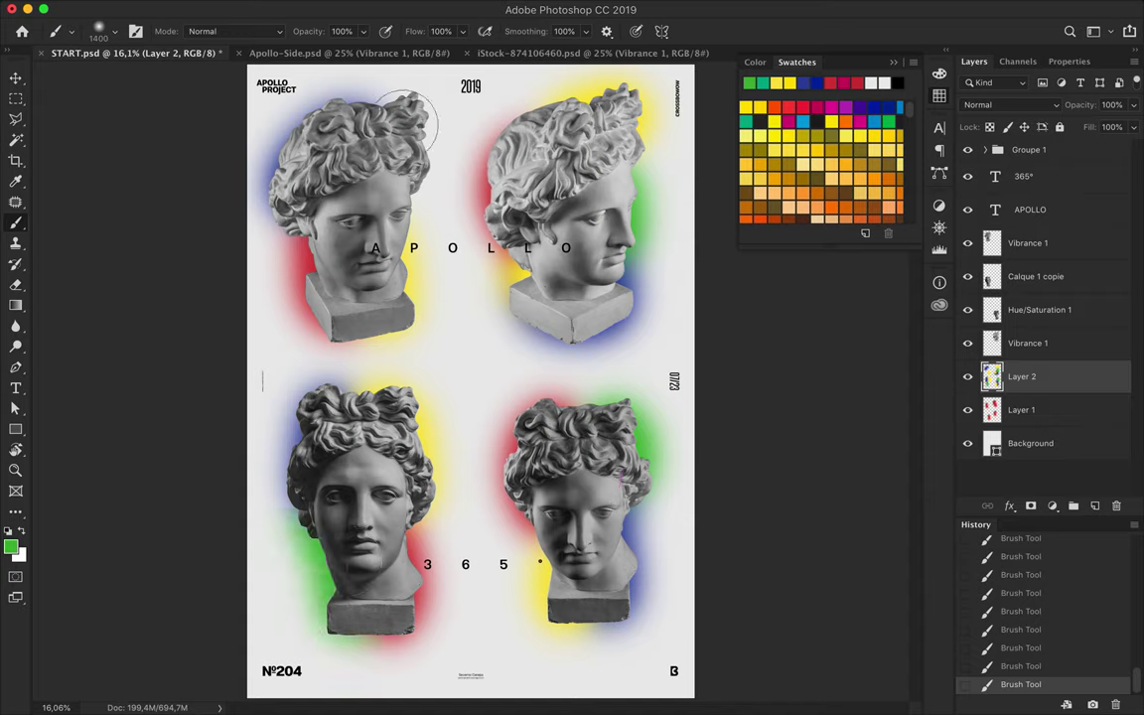
left_click_drag(405, 121, 382, 203)
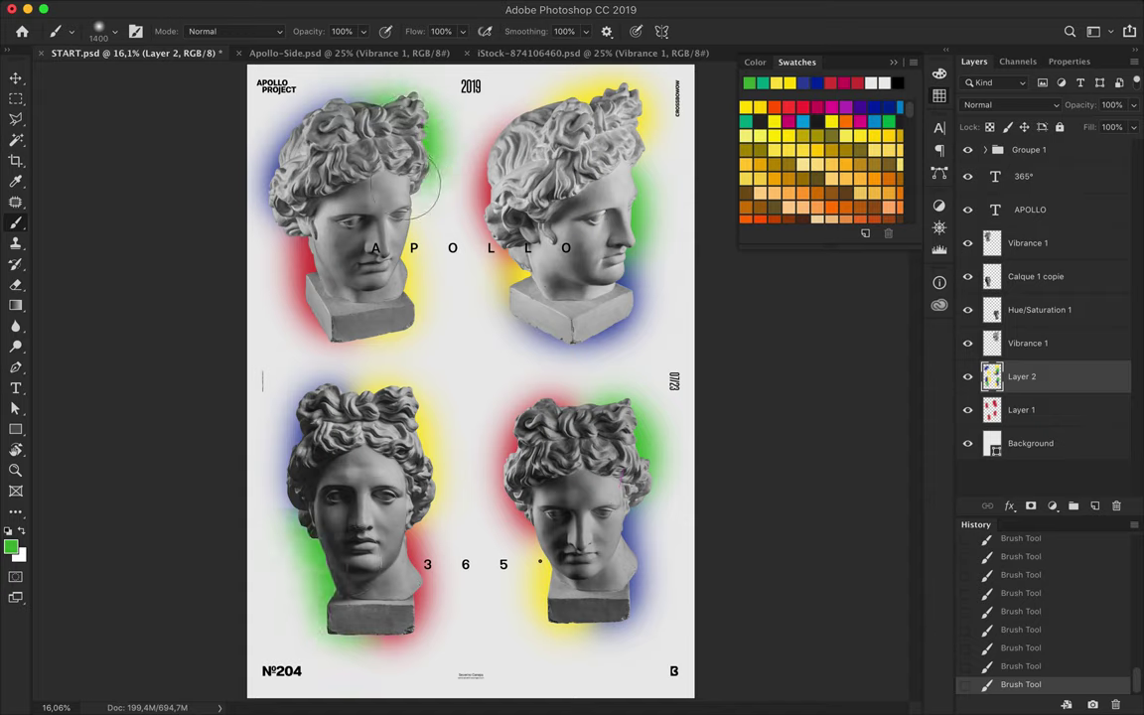
left_click(16, 77)
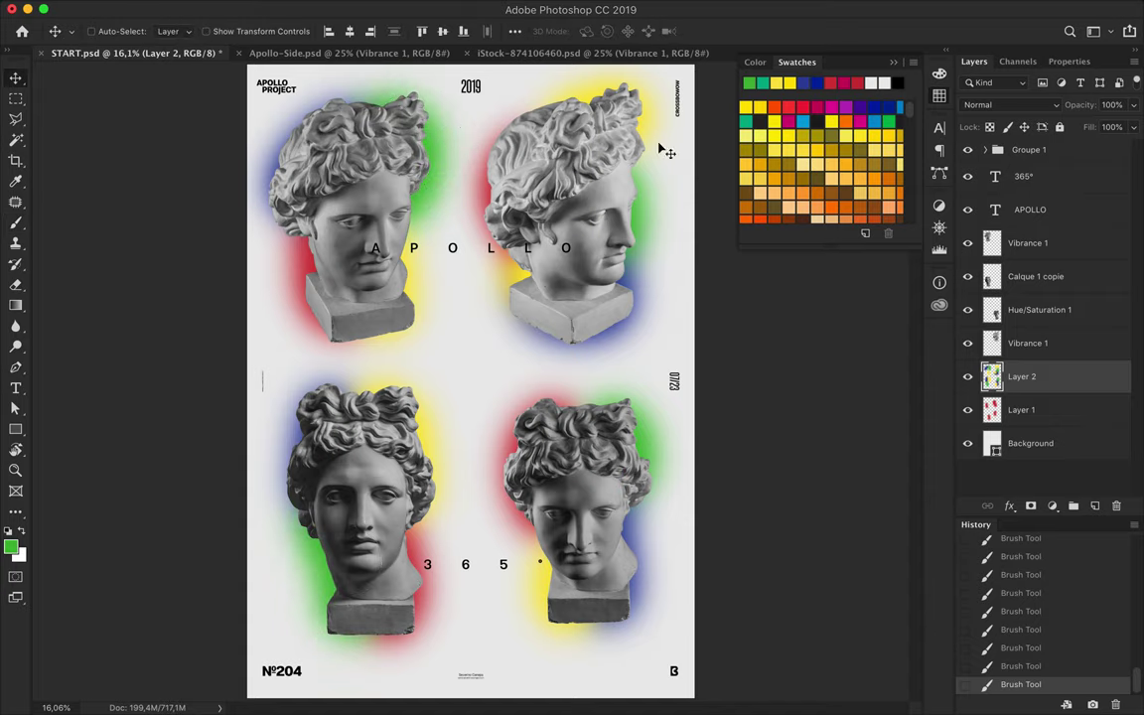
Step: Merge Layer 1 and Layer 2, duplicate the result and give the copy a 135,4 px Gaussian Blur
left_click(1043, 407, "shift")
key("ctrl+e")
left_click_drag(1044, 382, 1046, 370)
left_click(393, 8)
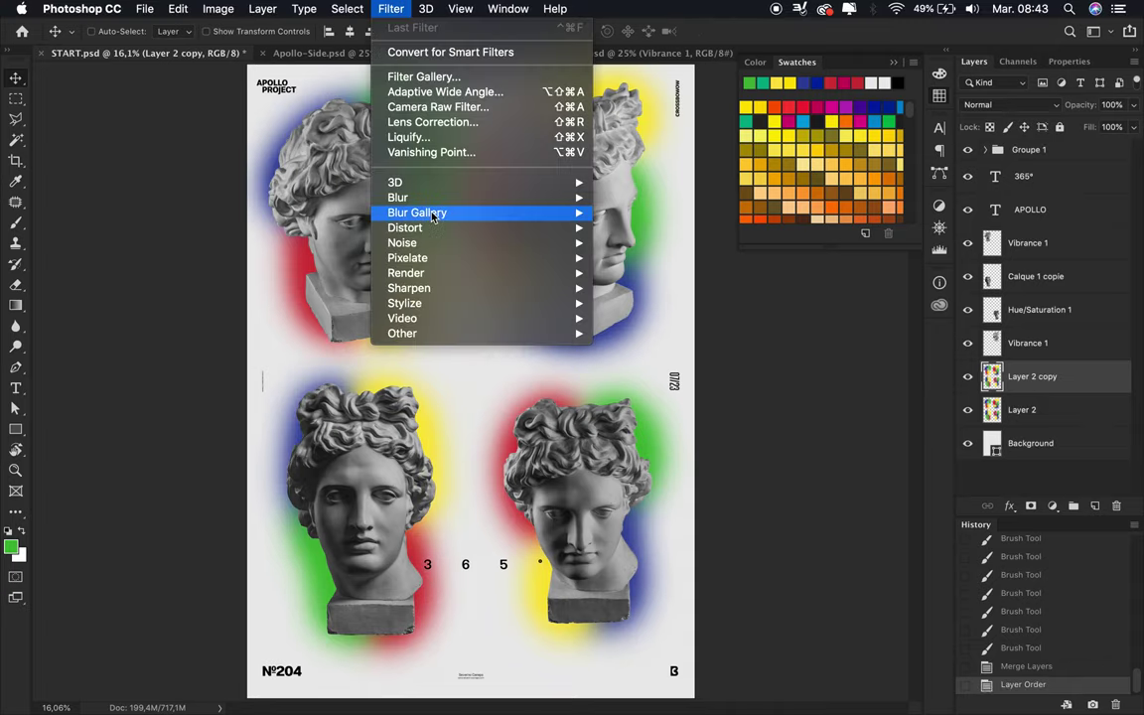
left_click(655, 255)
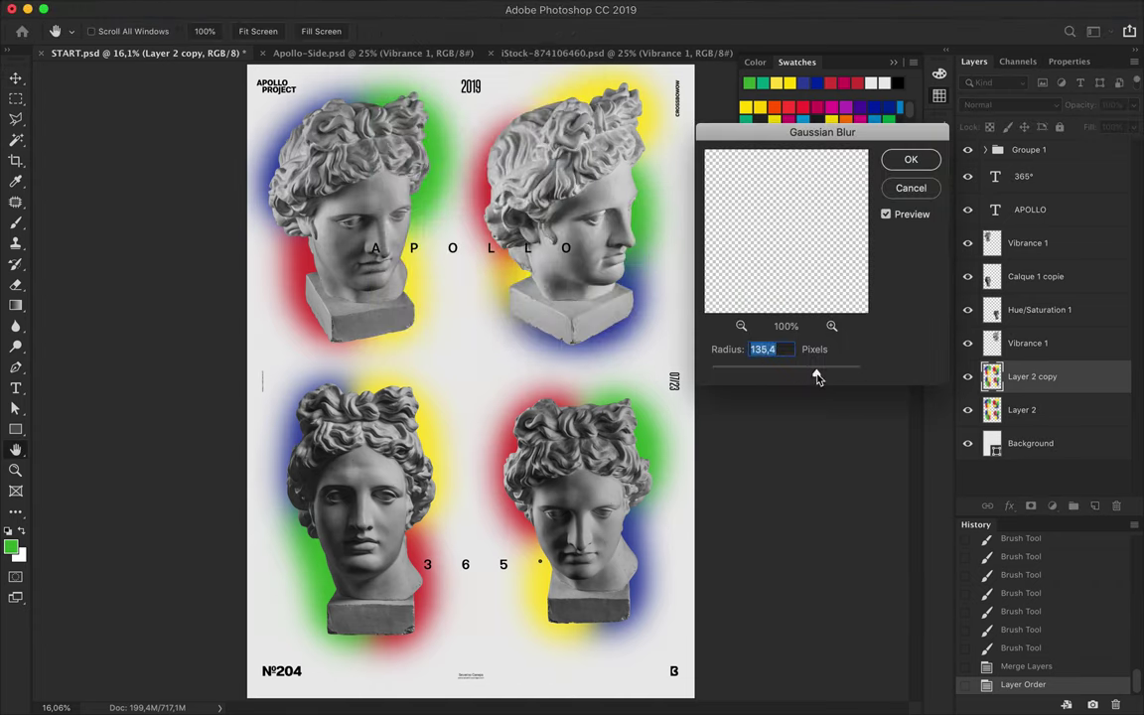
key("Return")
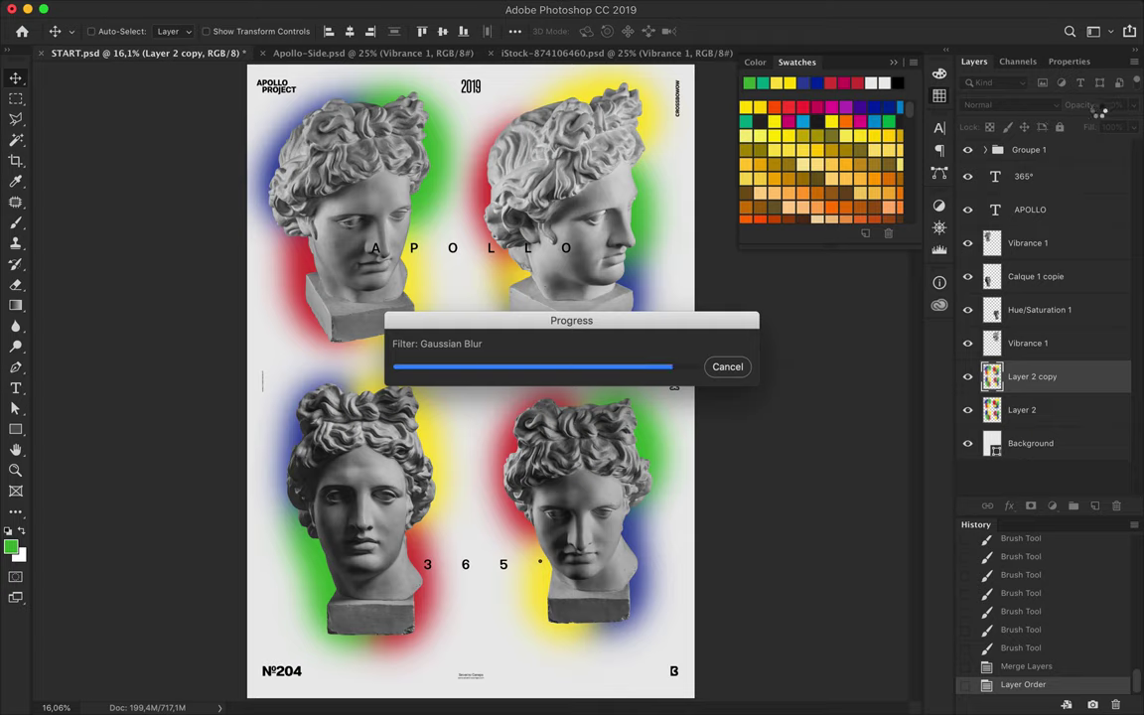
Step: Set the blurred copy's blend mode to Divide
left_click(1009, 104)
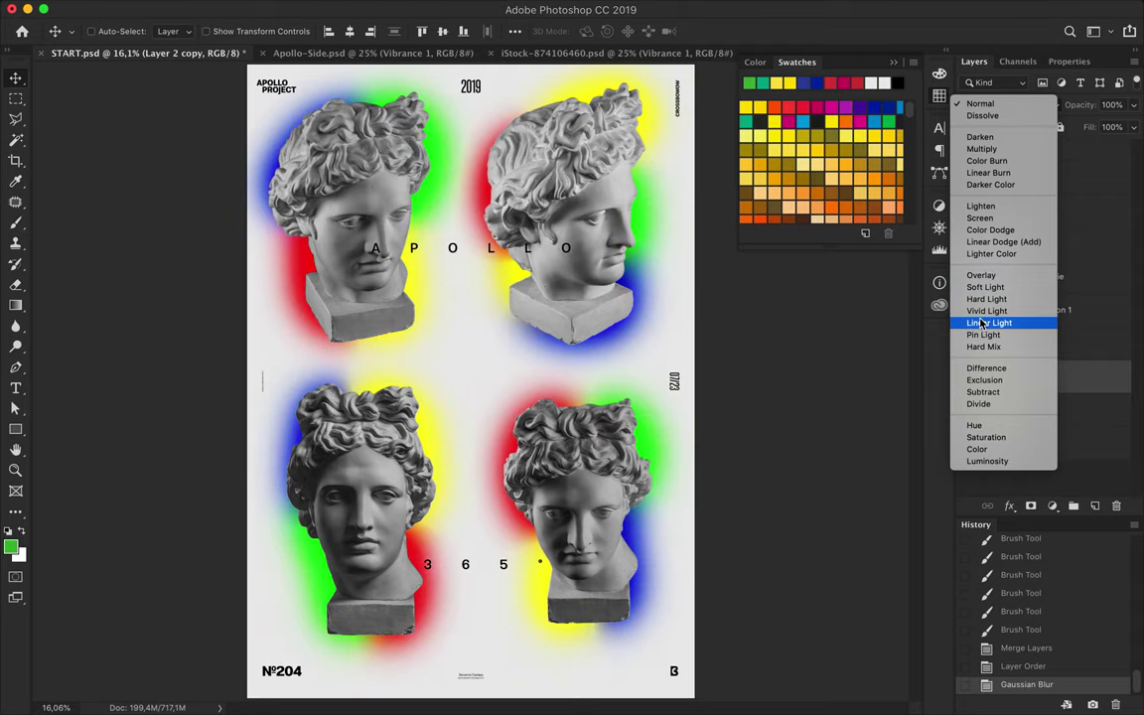
left_click(978, 404)
left_click(968, 376)
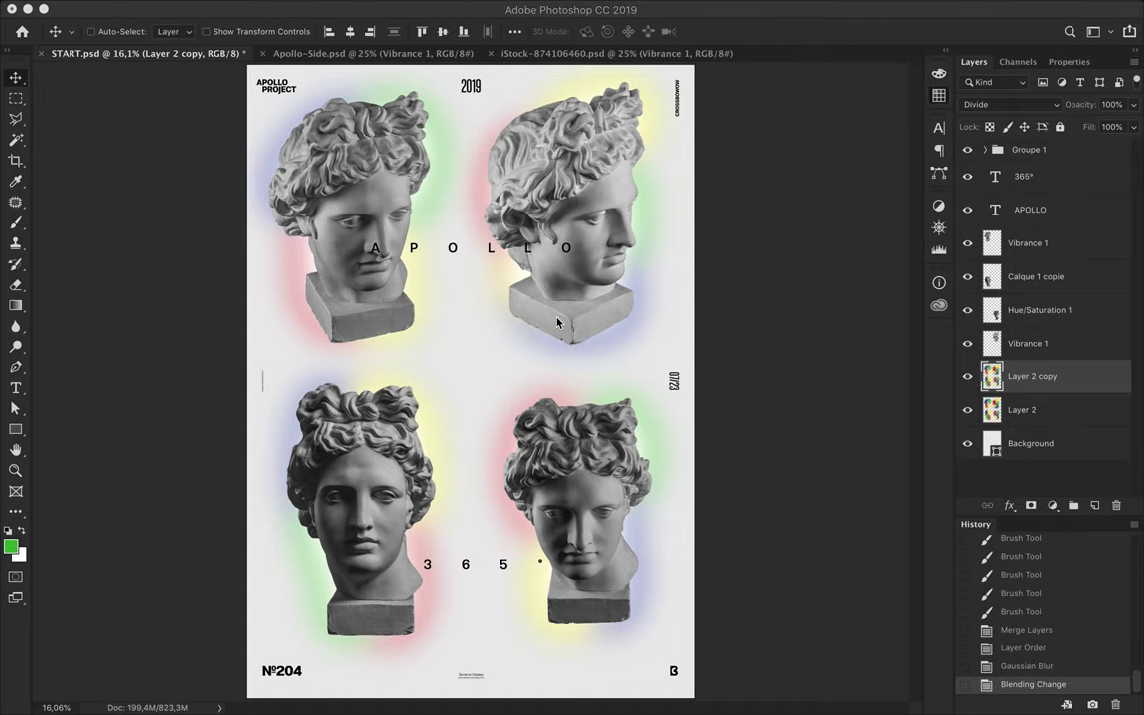
left_click(454, 250, "super")
Step: Move APOLLO to the poster centre and nudge the bottom-left head slightly down
left_click_drag(454, 252, 454, 344)
left_click(349, 31)
left_click(443, 31)
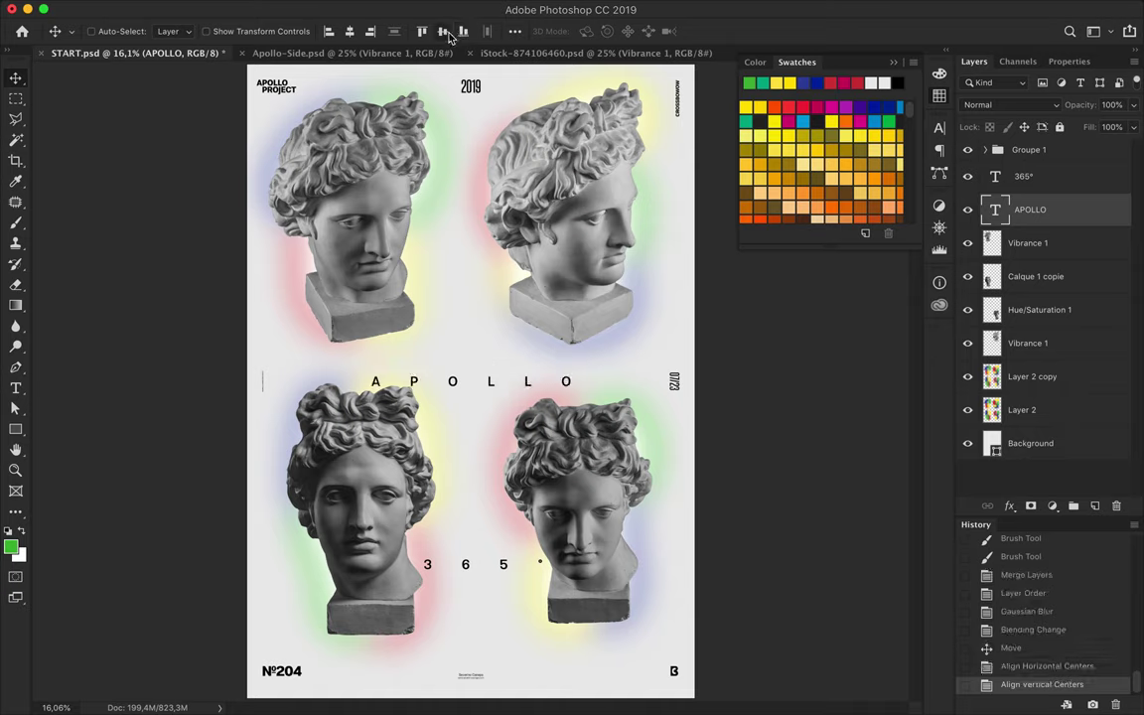
left_click(383, 558, "super")
left_click_drag(385, 535, 385, 541)
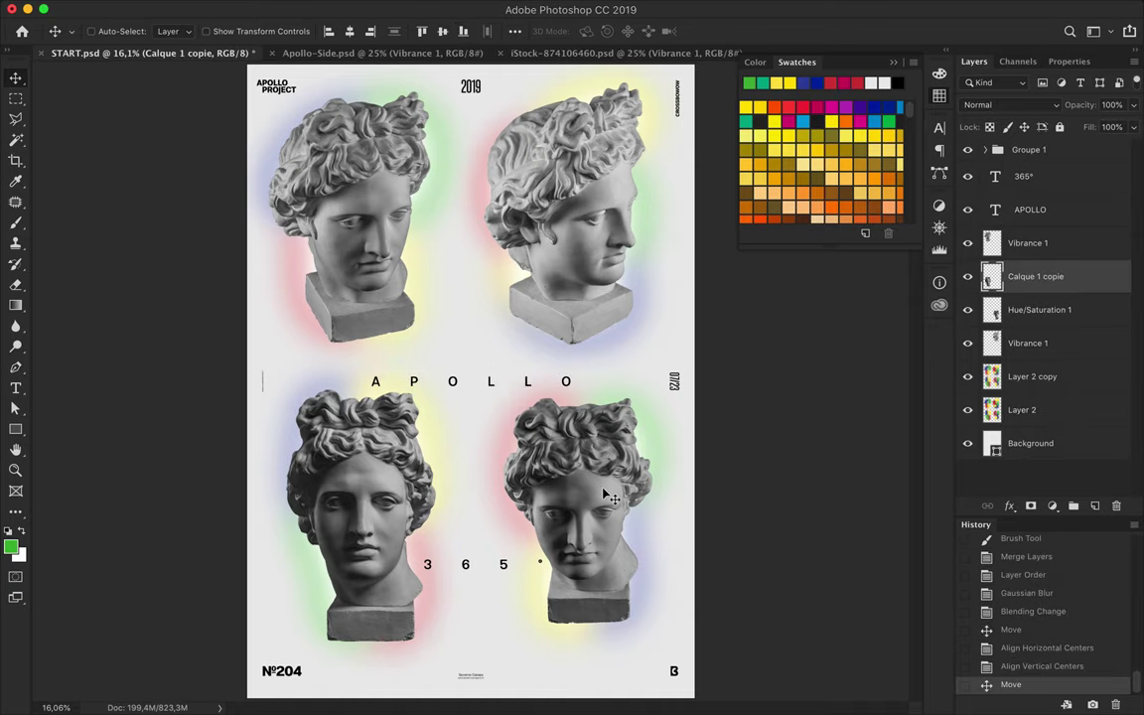
Step: Delete the 365° text and duplicate the blurred halo layer
left_click(466, 556)
key("BackSpace")
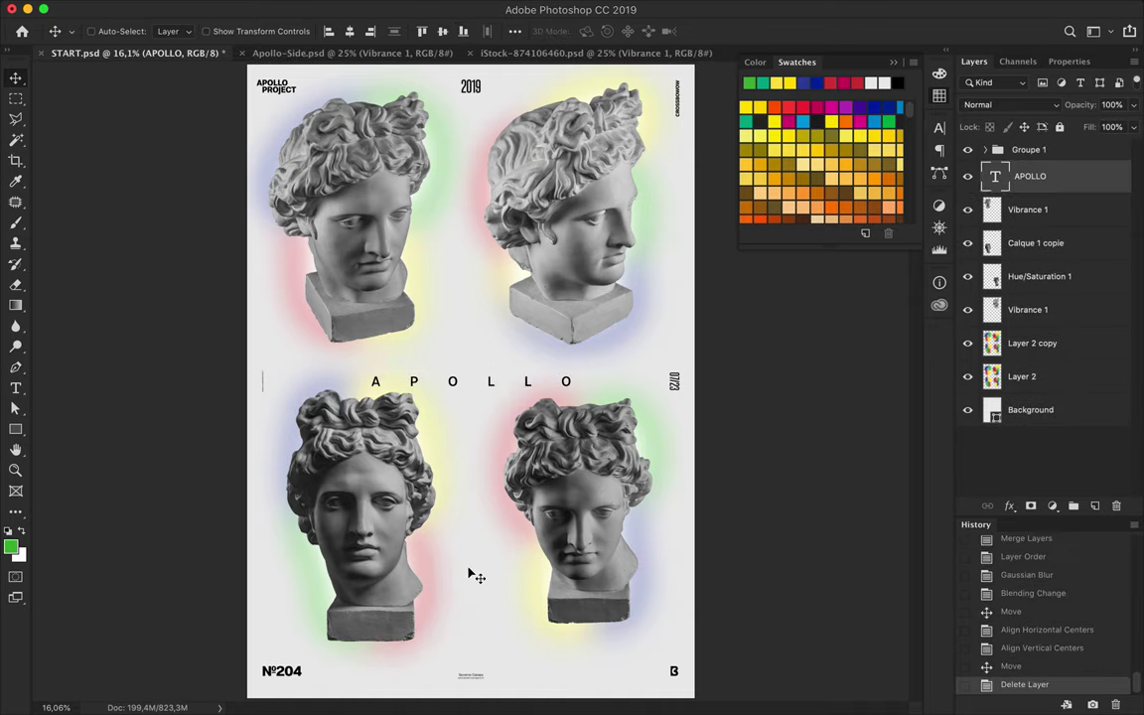
scroll(473, 556, "down", 1)
scroll(472, 502, "down", 1)
left_click_drag(1028, 343, 1036, 362)
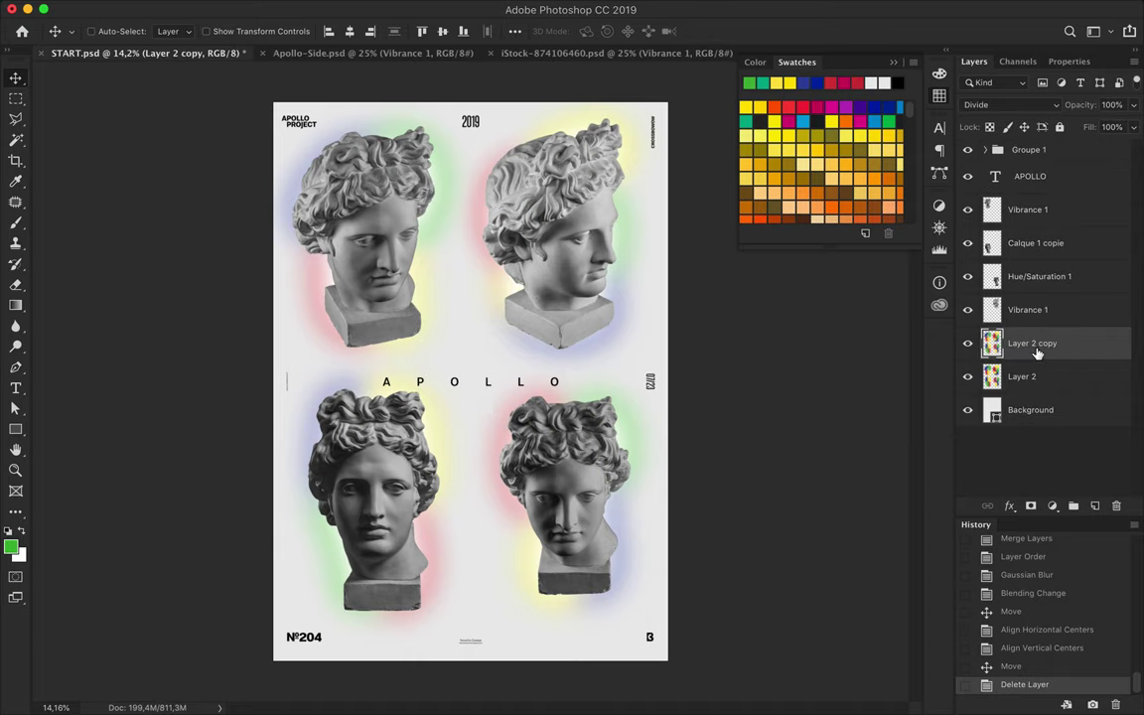
Step: Add noise to the halo copy and set it to Exclusion blending
left_click(391, 8)
left_click(645, 243)
key("Return")
left_click(1057, 107)
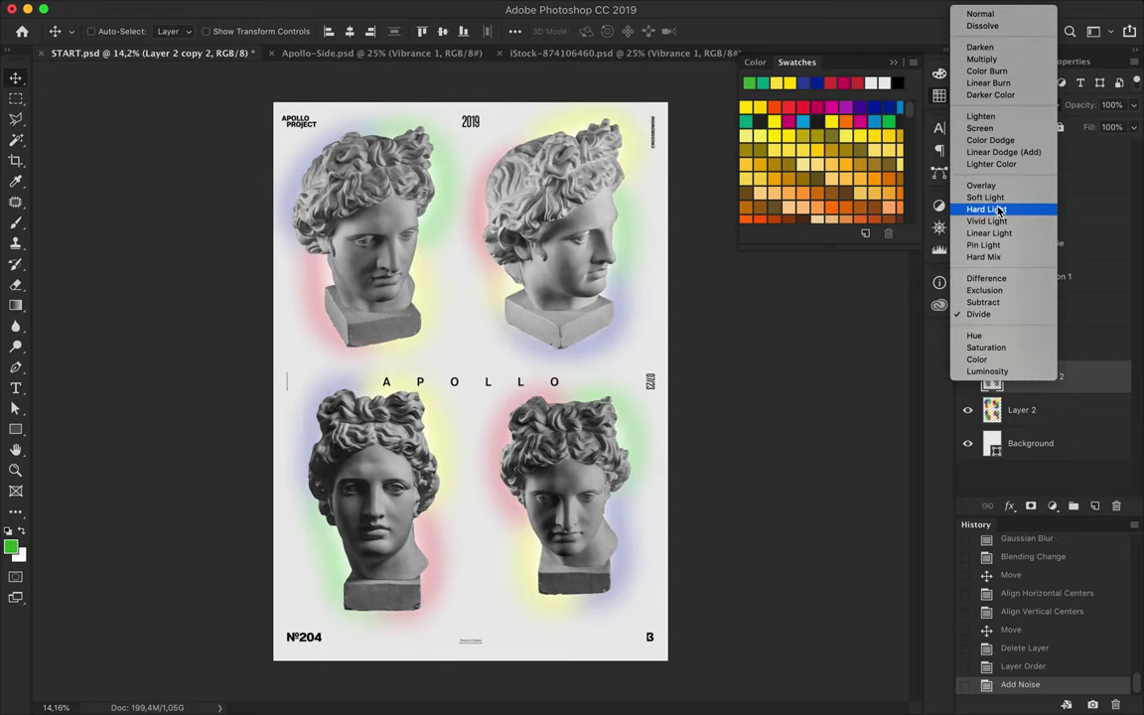
left_click(998, 294)
Step: Re-centre APOLLO horizontally and vertically on the poster
left_click_drag(490, 387, 492, 390)
left_click(348, 37)
left_click(443, 31)
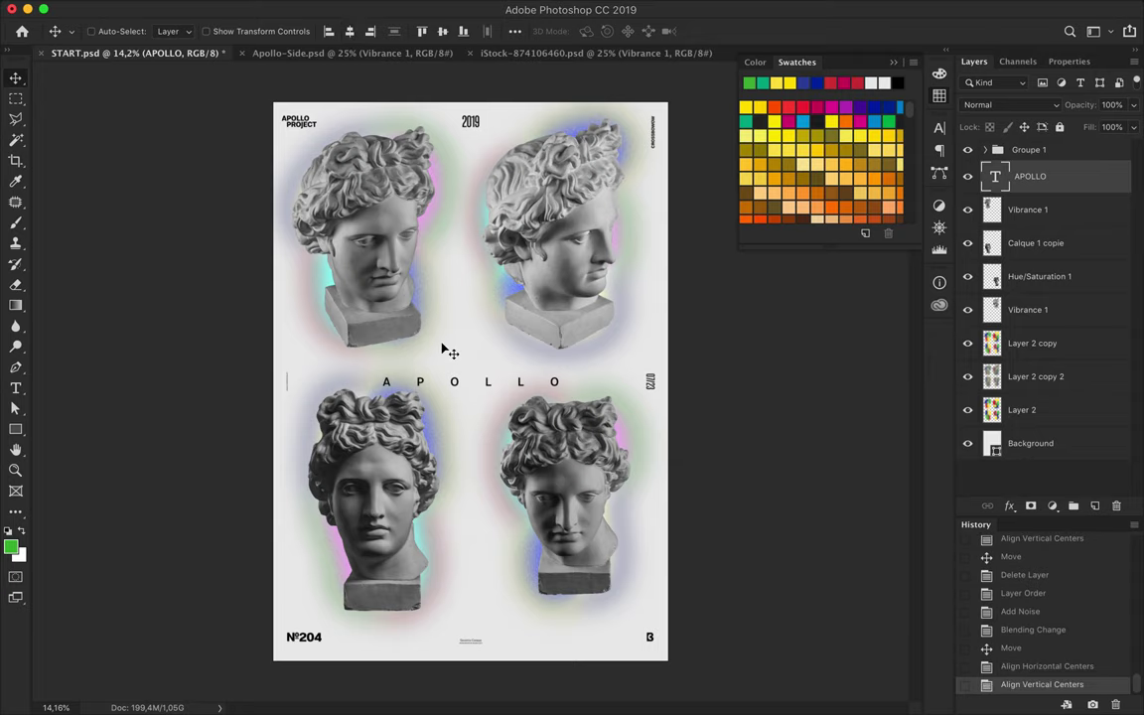
key("u")
left_click(176, 31)
Step: Draw a light-filled rectangle with a black 13,5 pt outline around APOLLO
left_click(250, 63)
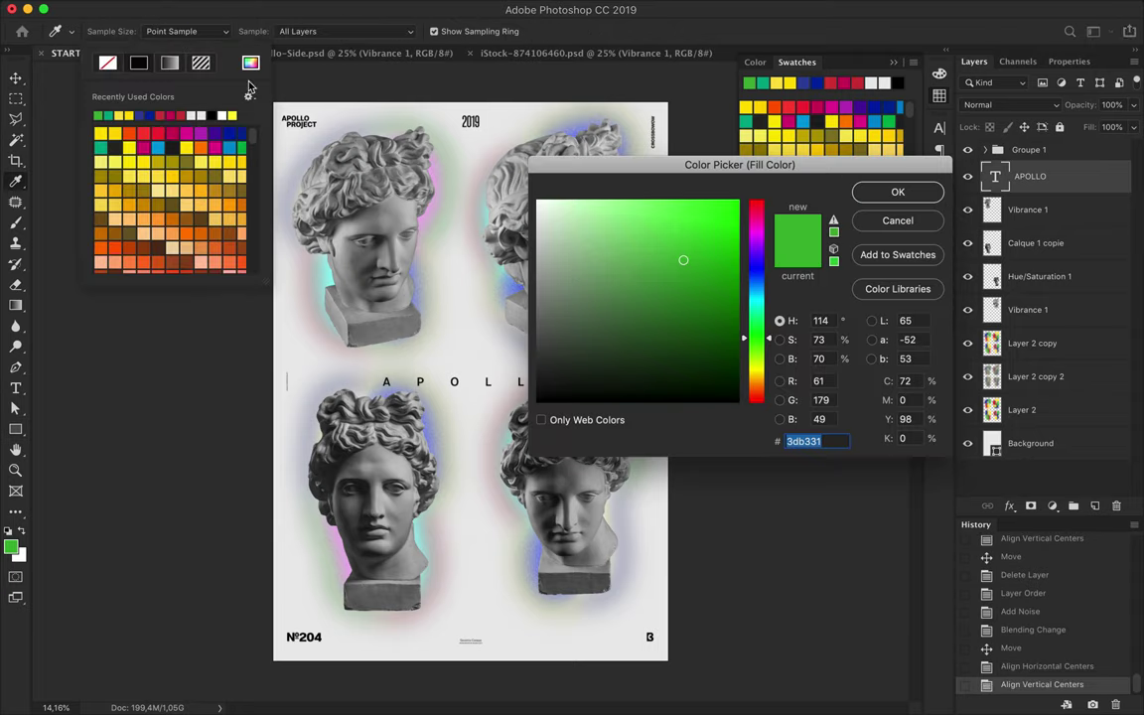
left_click(308, 344)
left_click(898, 193)
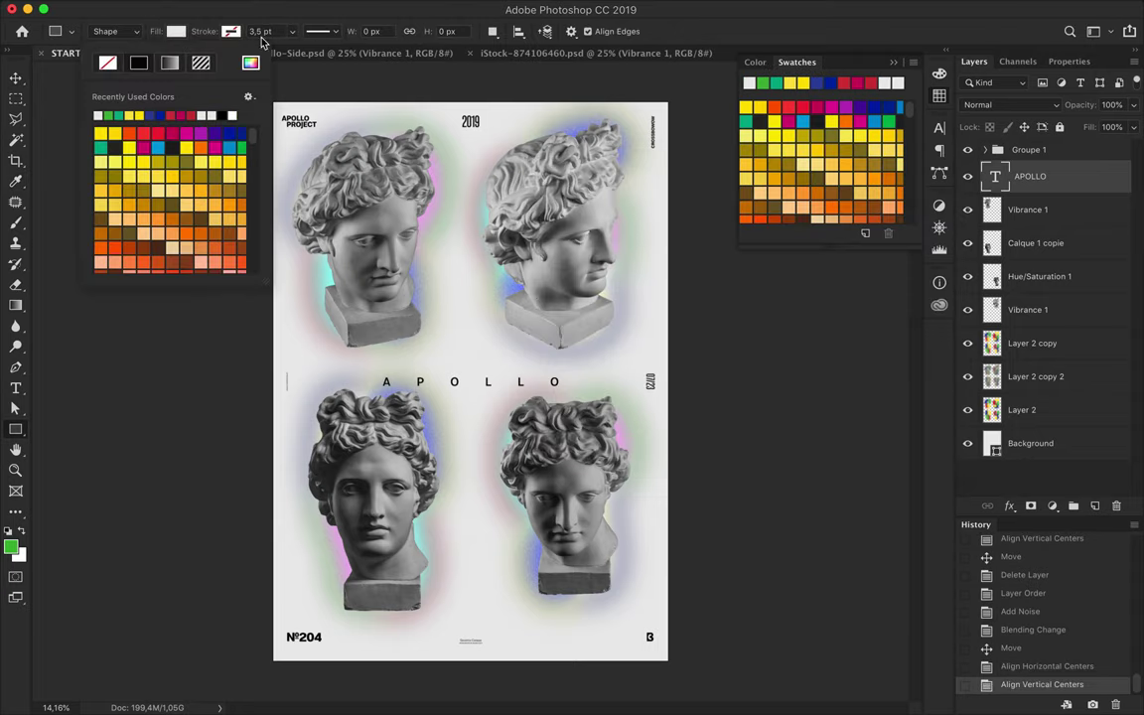
left_click(231, 30)
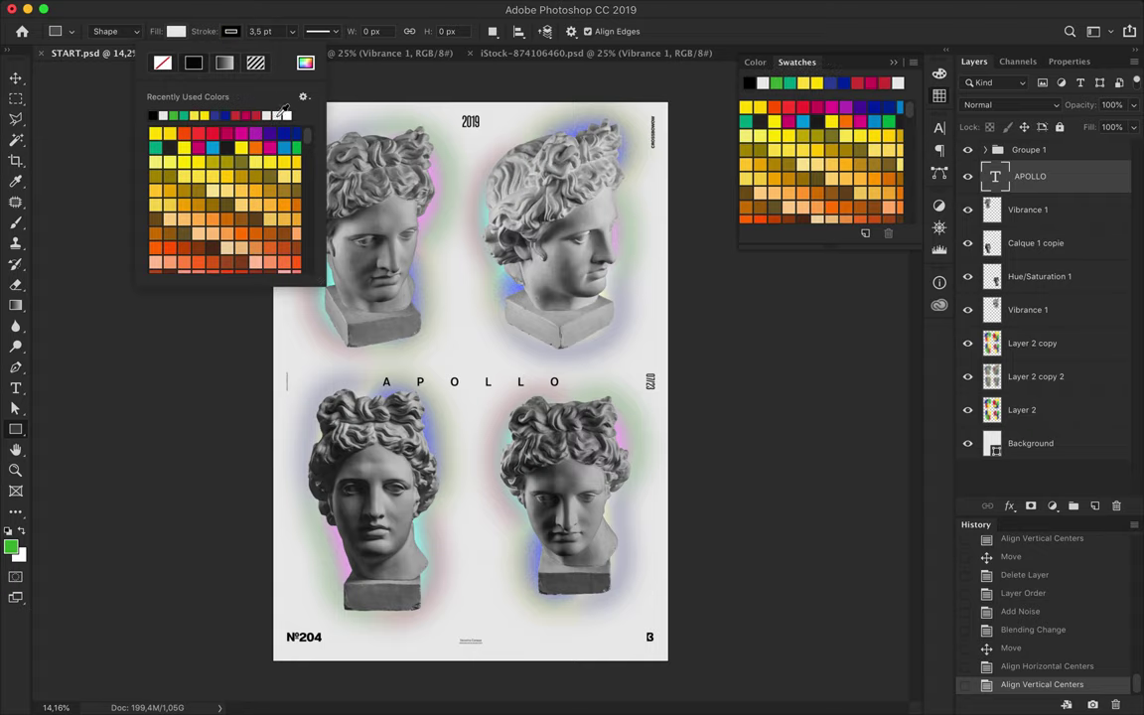
left_click(282, 31)
left_click_drag(363, 369, 579, 396)
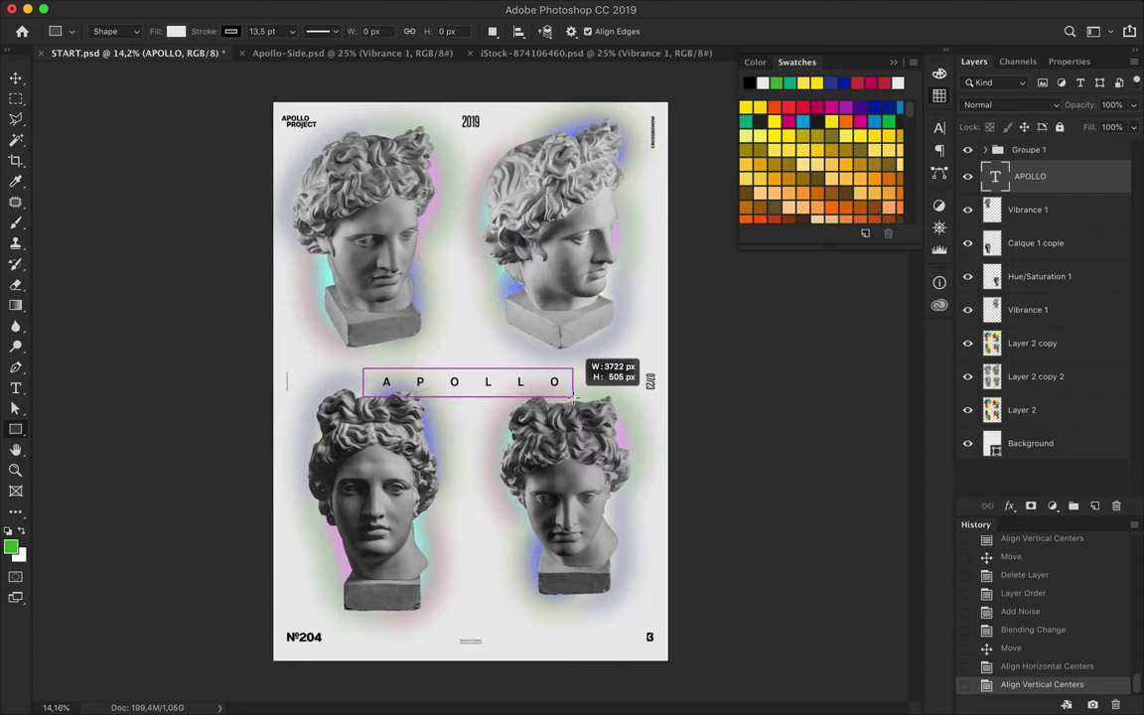
Step: Move Rectangle 1 below the Hue/Saturation 1 layer in the stack
key("v")
left_click(973, 63)
mouse_move(970, 183)
left_mouse_down()
mouse_move(1036, 243)
mouse_move(1042, 203)
left_mouse_up()
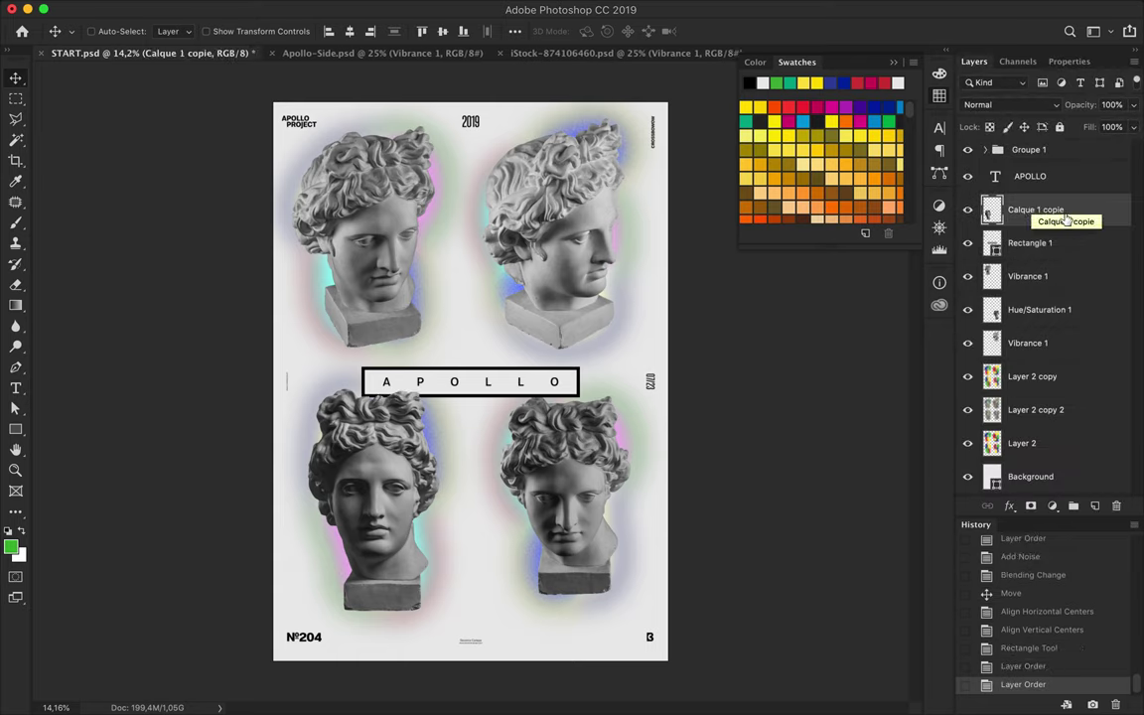
left_click_drag(1033, 243, 1038, 319)
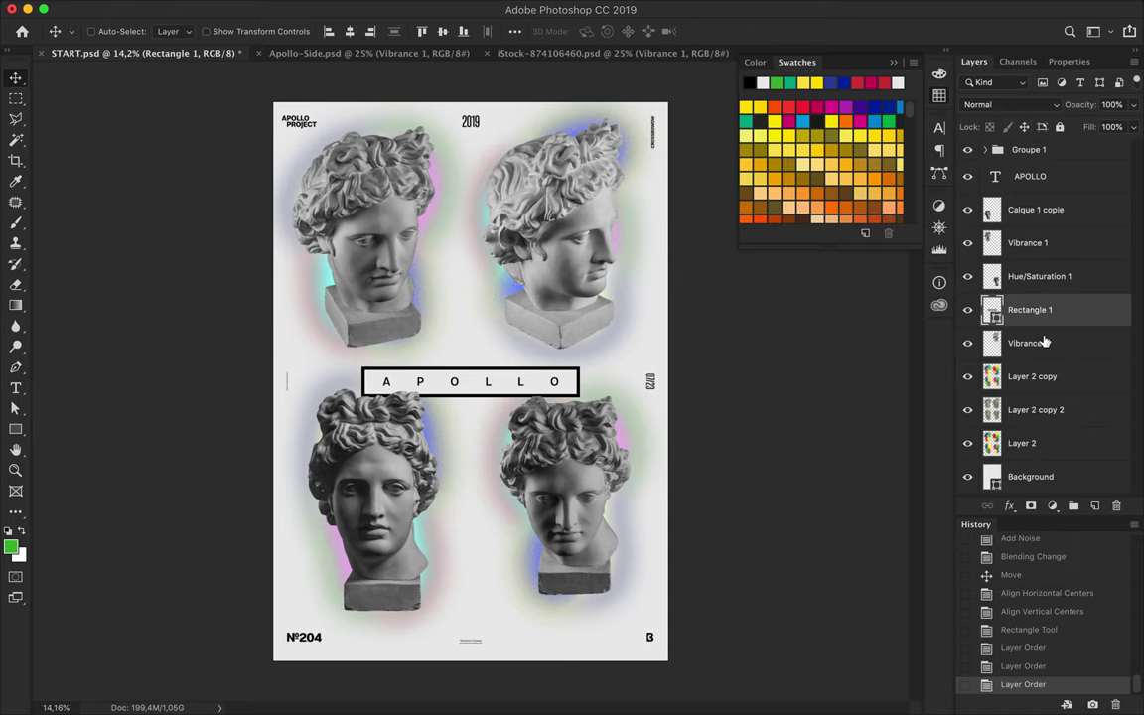
key("super+equal")
Step: Centre APOLLO within its frame and sample the teal from the left head's halo
left_click(529, 385, "shift")
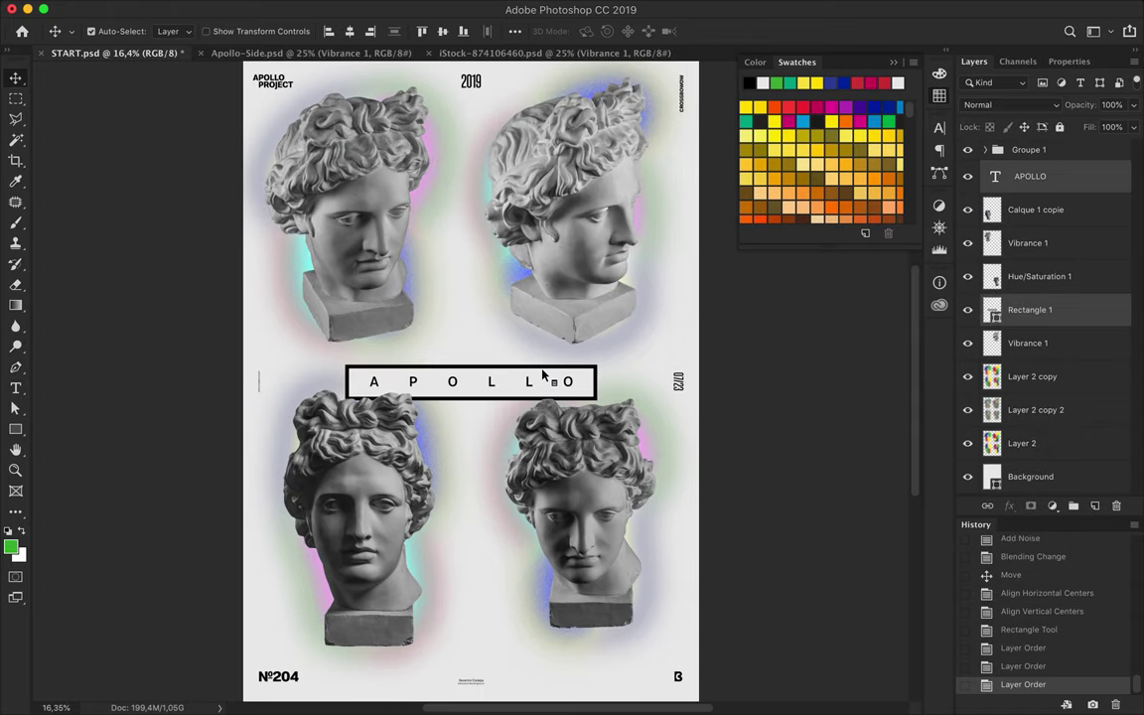
left_click(443, 32)
left_click(350, 32)
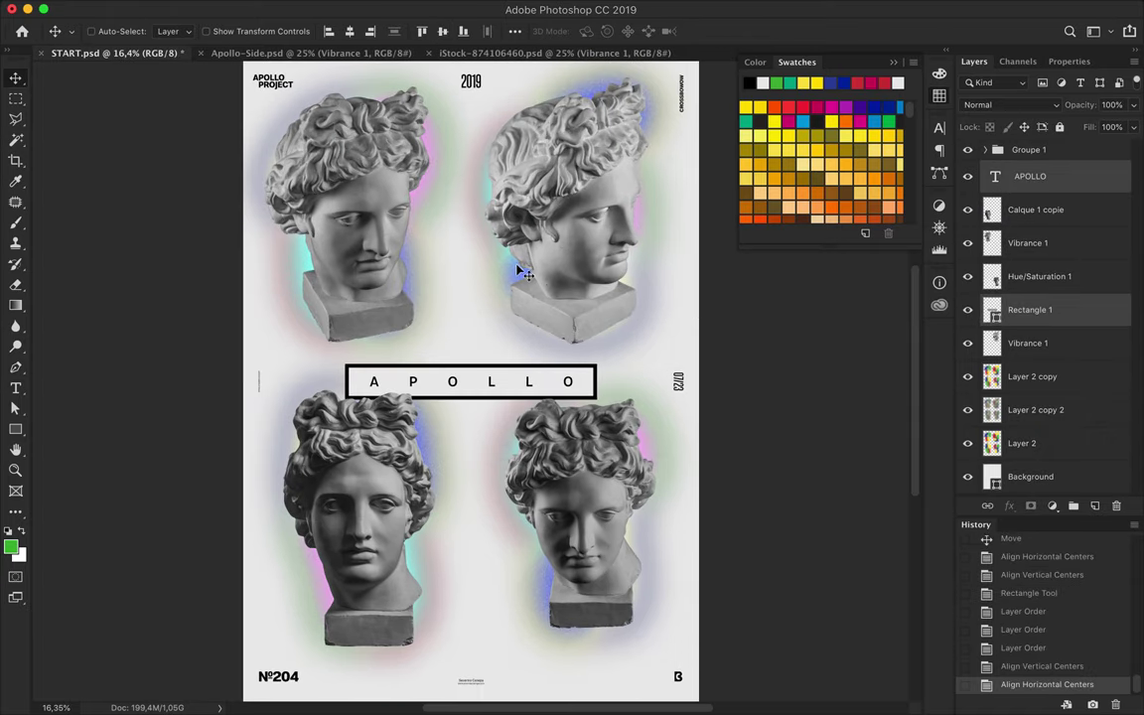
key("i")
left_click_drag(467, 245, 642, 207)
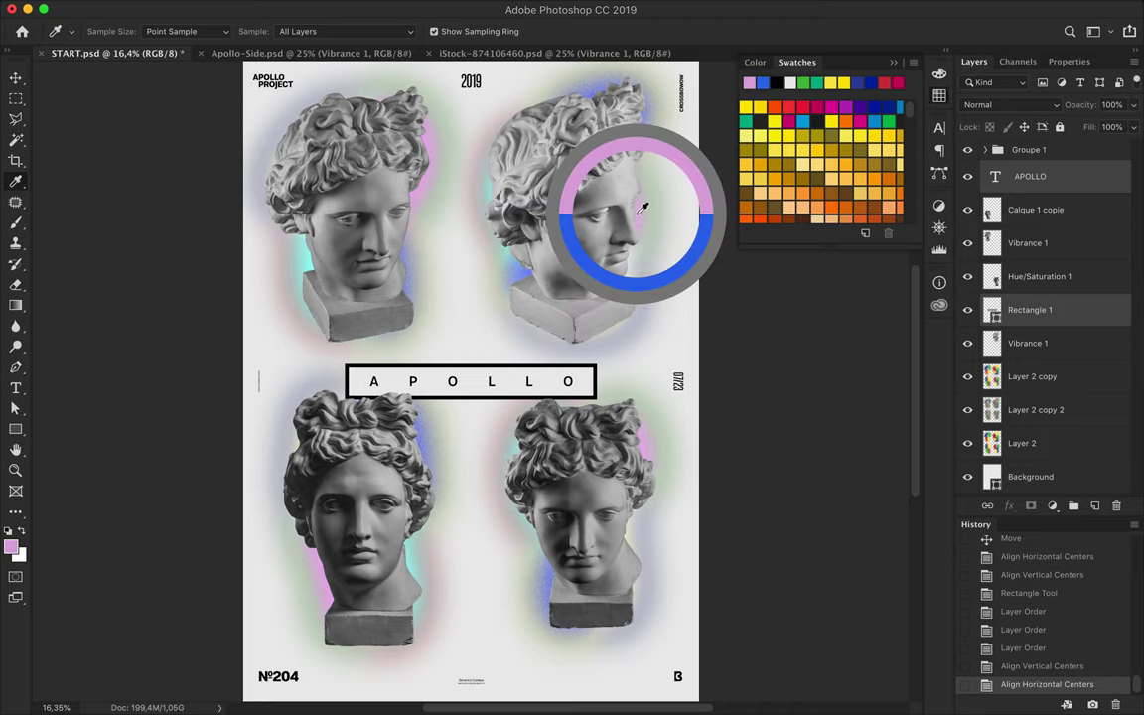
left_click(276, 238)
key("v")
Step: Draw a small teal-filled square with no outline over the lower-left head's eye
scroll(489, 328, "down", 1)
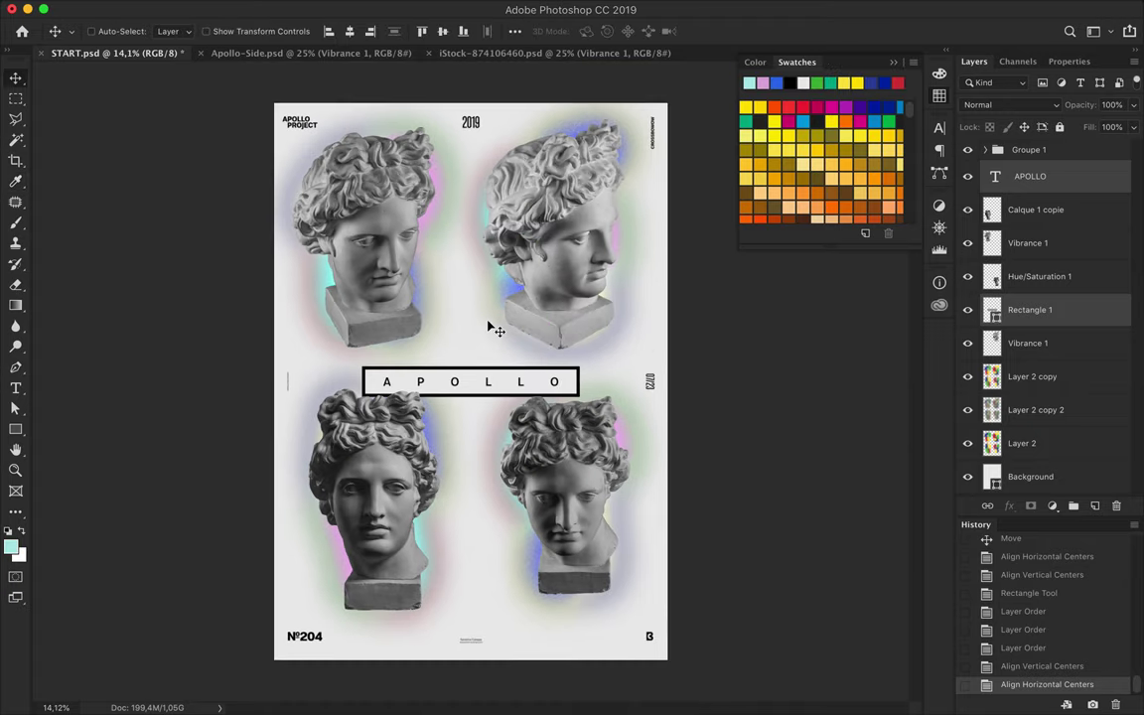
key("u")
left_click_drag(375, 470, 409, 504)
left_click(233, 33)
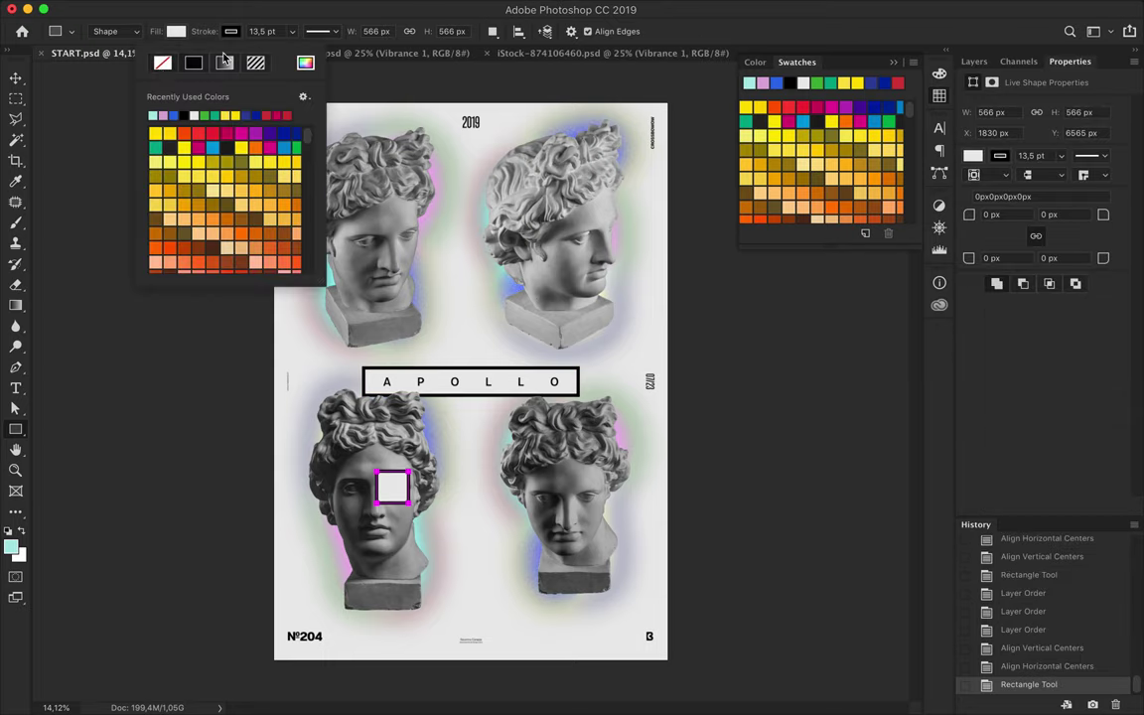
left_click(162, 63)
left_click(176, 31)
left_click(98, 115)
key("v")
left_click_drag(401, 485, 410, 483)
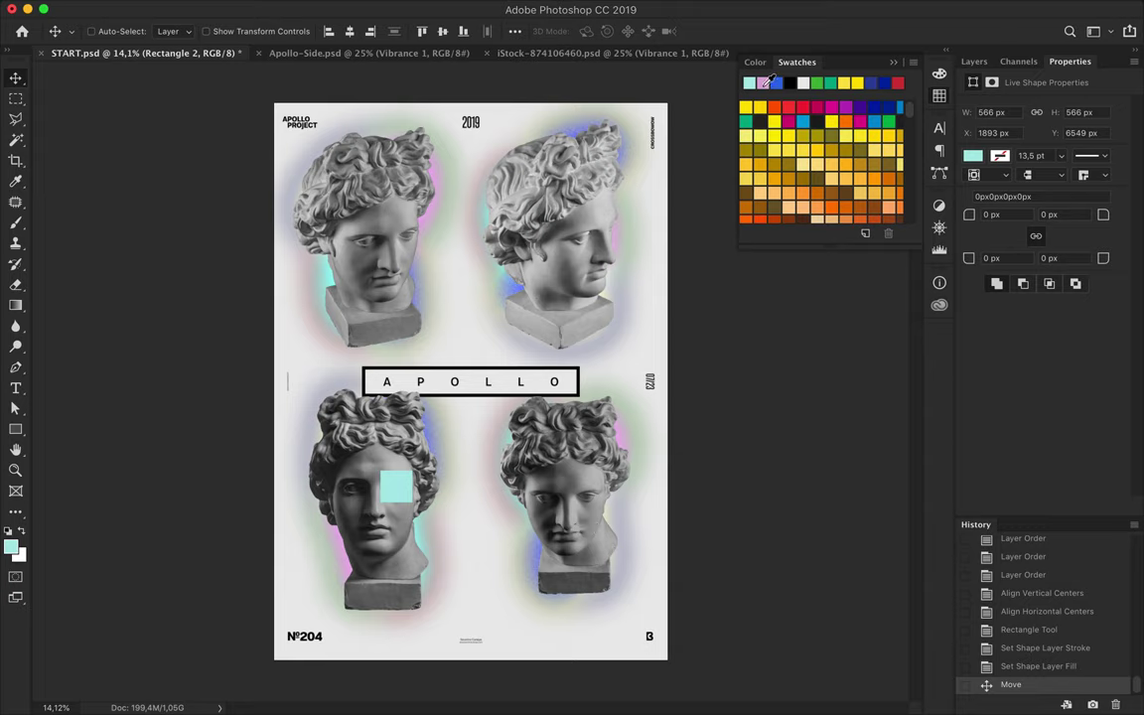
left_click(15, 429)
right_click(15, 429)
left_click(75, 458)
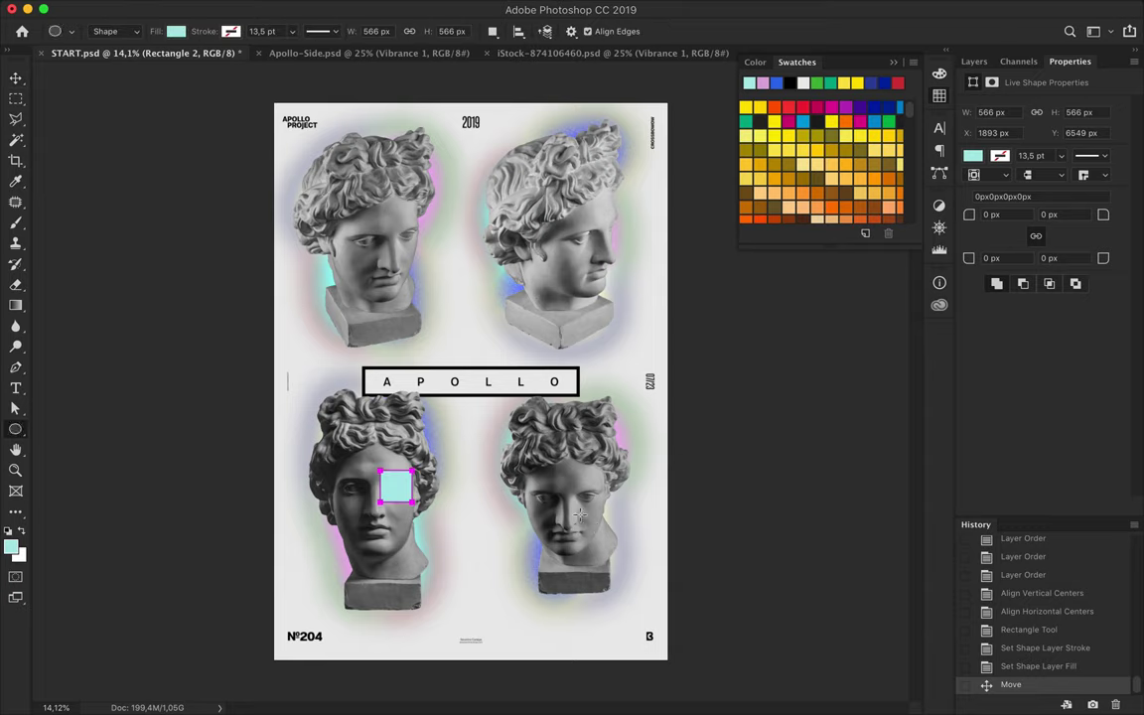
Step: Draw a pink-filled ellipse on the lower-right head, then undo a stray square move and the ellipse
left_click_drag(528, 474, 565, 512)
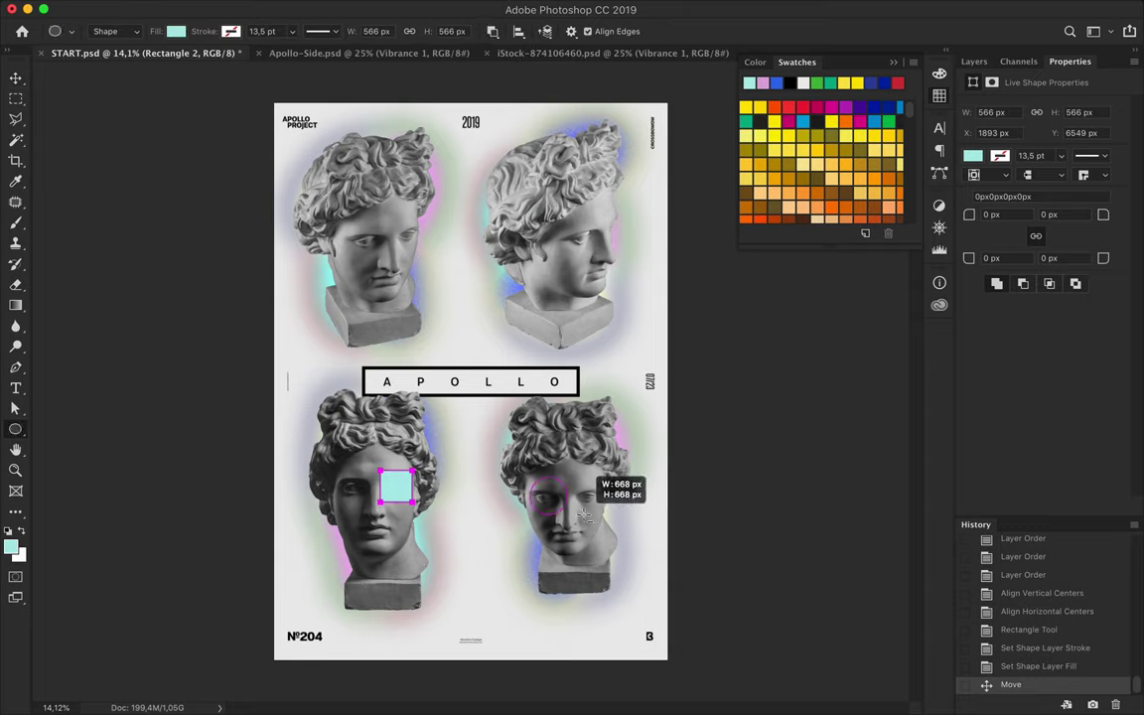
left_click(176, 33)
left_click(790, 81)
key("v")
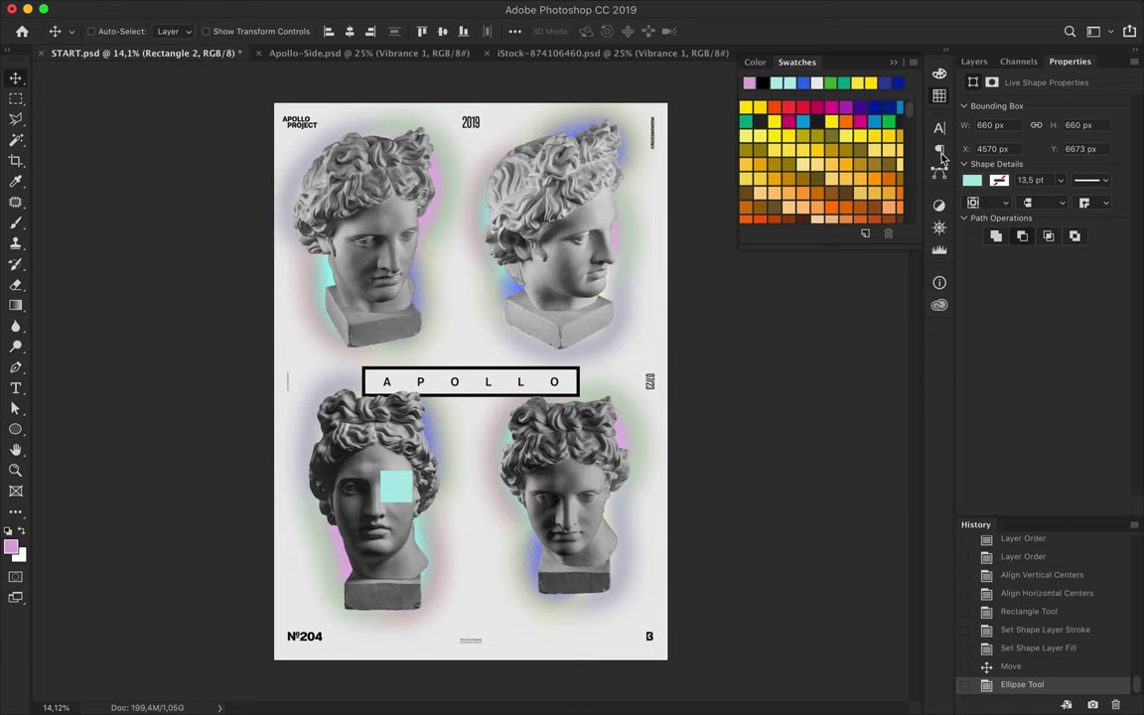
key("F7")
left_click_drag(548, 505, 475, 515)
key("ctrl+z")
left_click(1011, 684)
key("u")
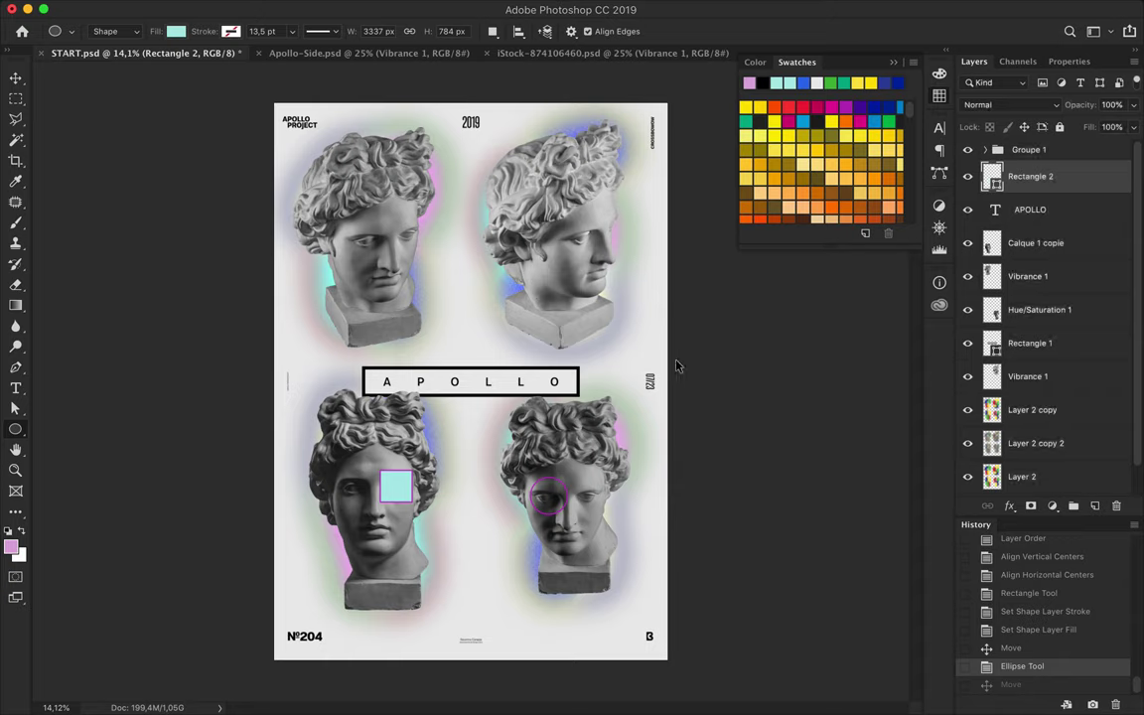
key("ctrl+z")
Step: Redraw the pink circle over the lower-right head's eye, remove its stroke, and nudge it into place
left_click_drag(529, 478, 565, 514)
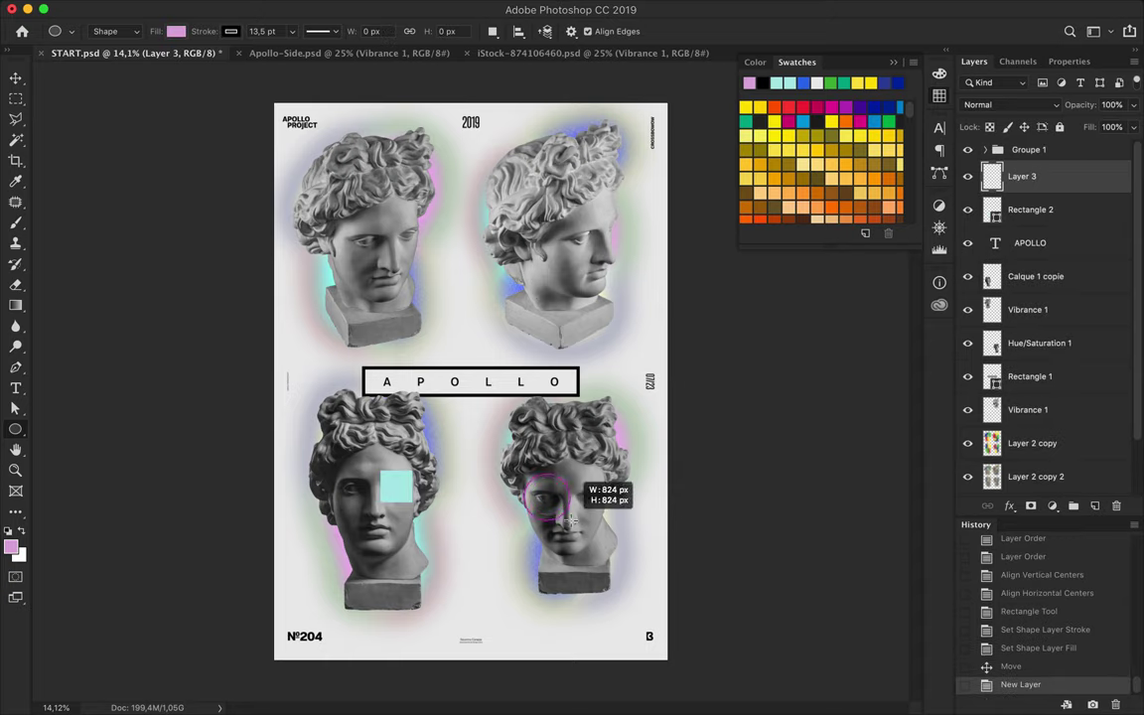
key("v")
key("u")
left_click(263, 30)
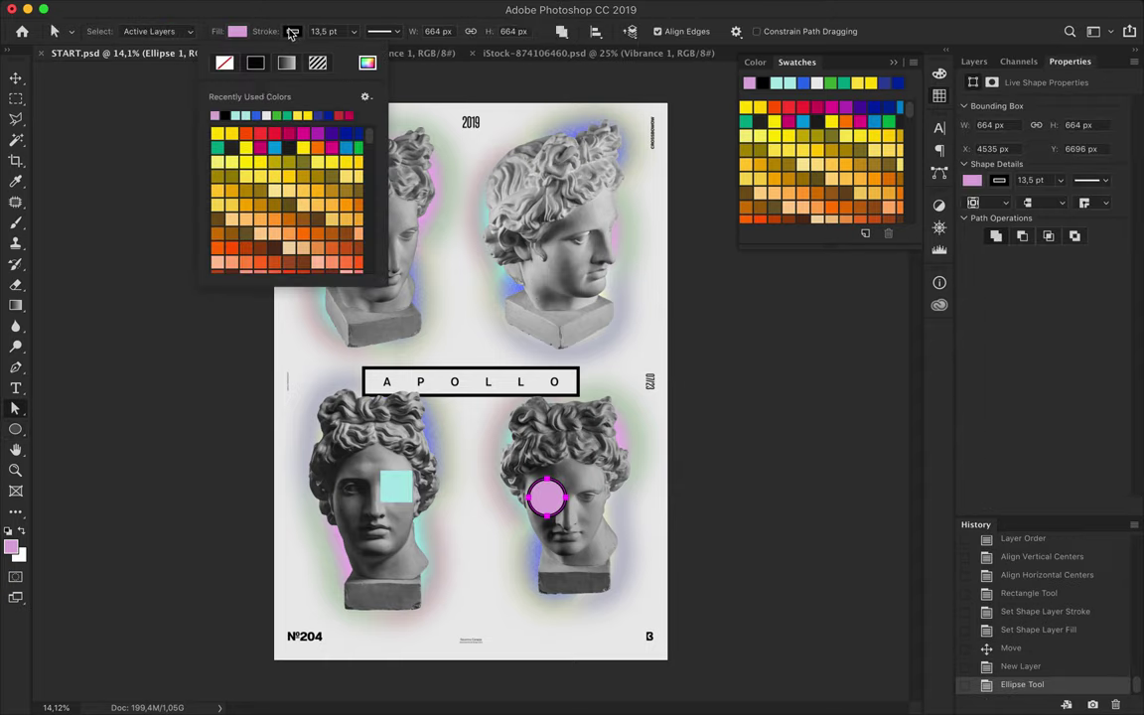
left_click(206, 62)
key("v")
left_click_drag(546, 502, 543, 504)
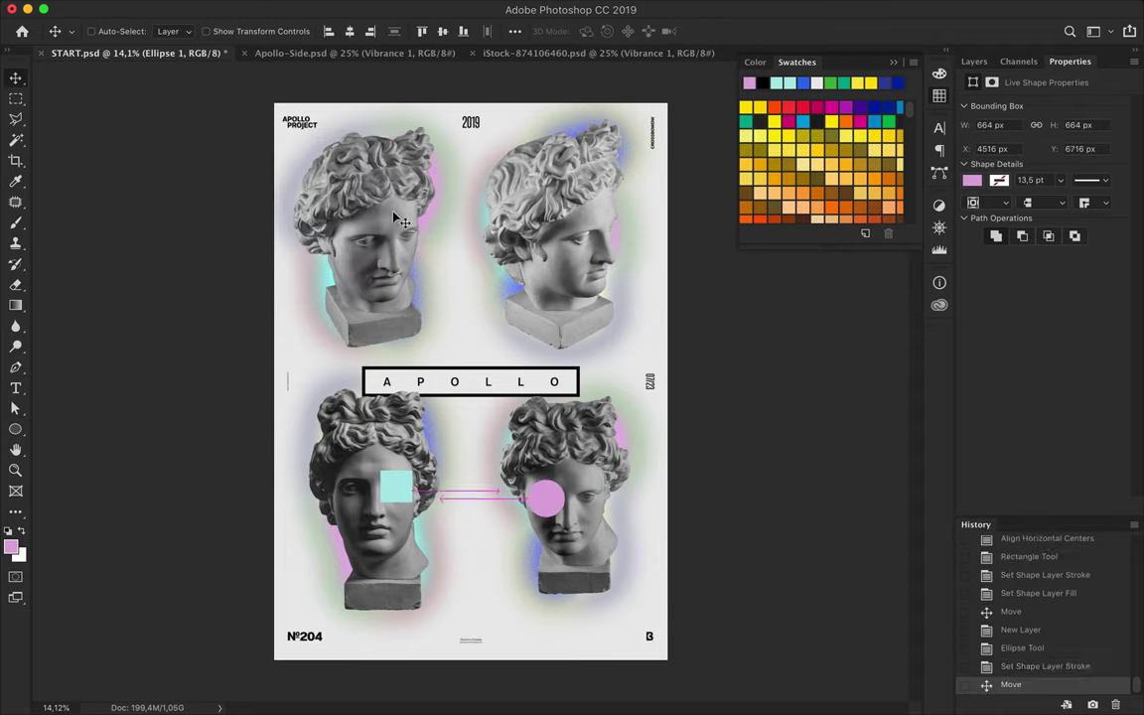
Step: With the Rectangle tool, draw a pink bar across the upper-right head's mouth
left_click(14, 430)
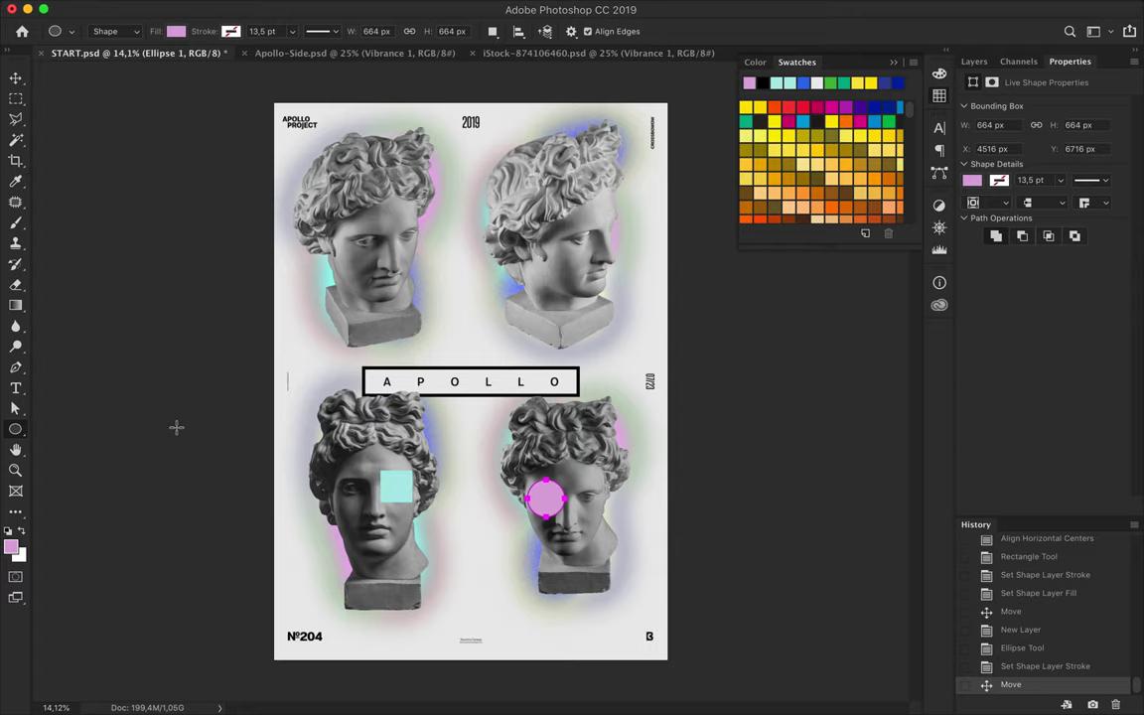
right_click(14, 429)
left_click(62, 420)
left_click_drag(566, 260, 613, 282)
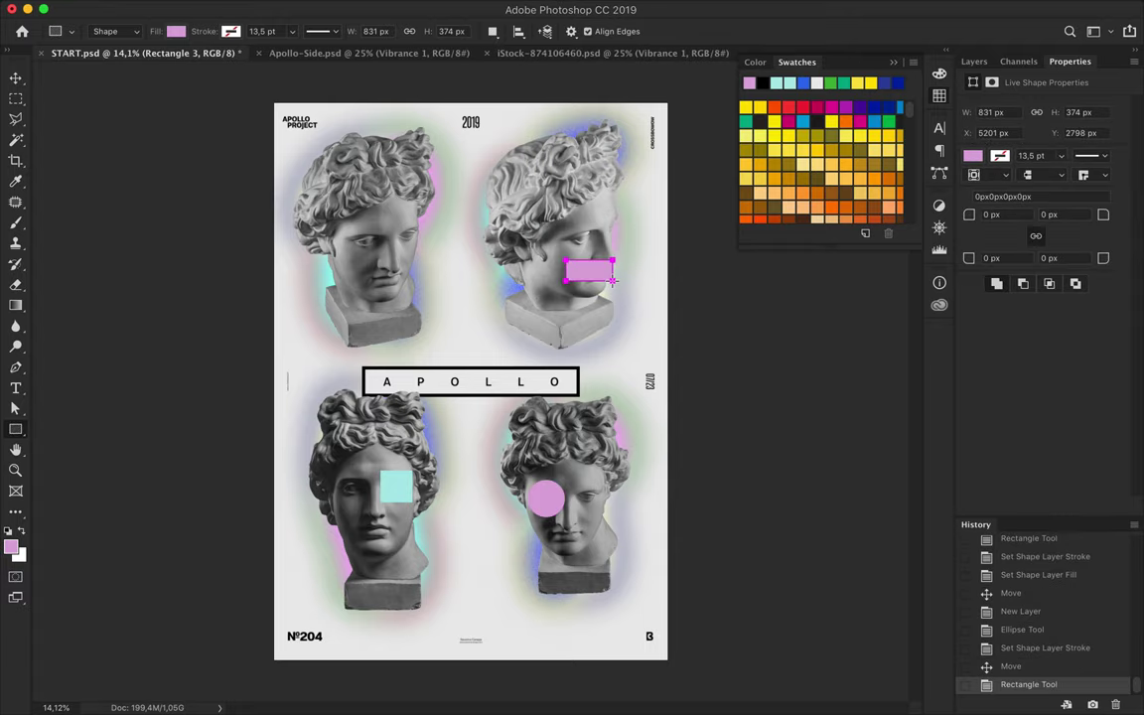
left_click(802, 81)
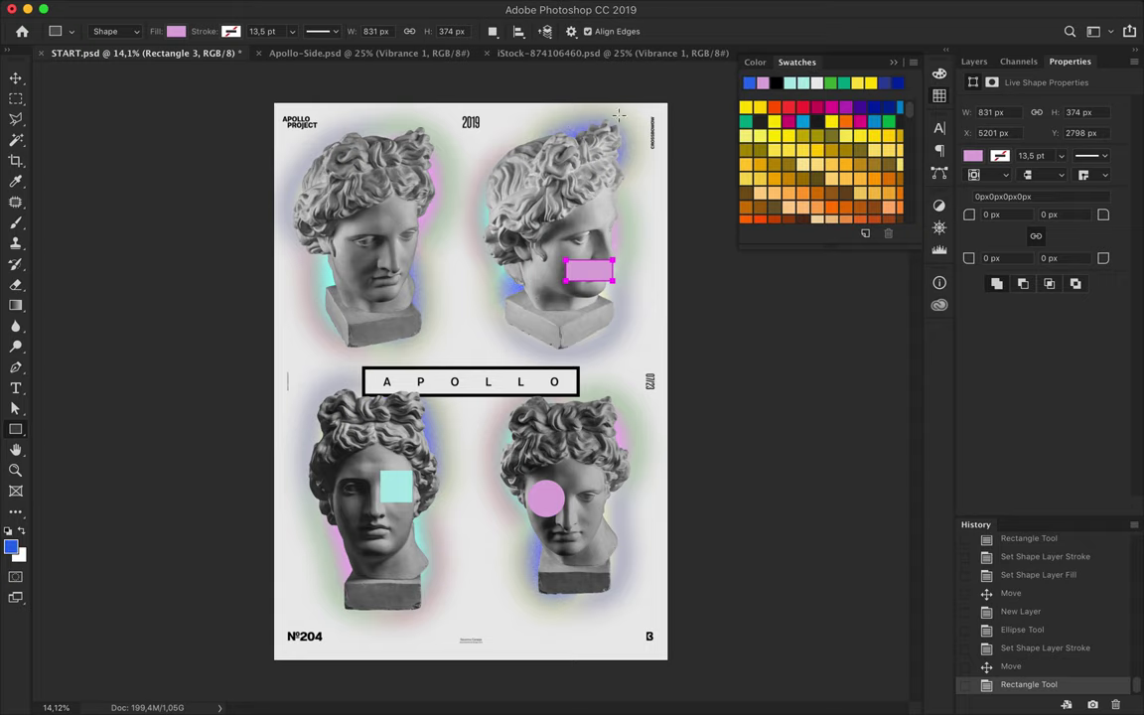
Step: Fill the bar with a blue sampled from the poster via the Color Picker
left_click(176, 30)
left_click(250, 63)
left_click_drag(524, 114, 577, 126)
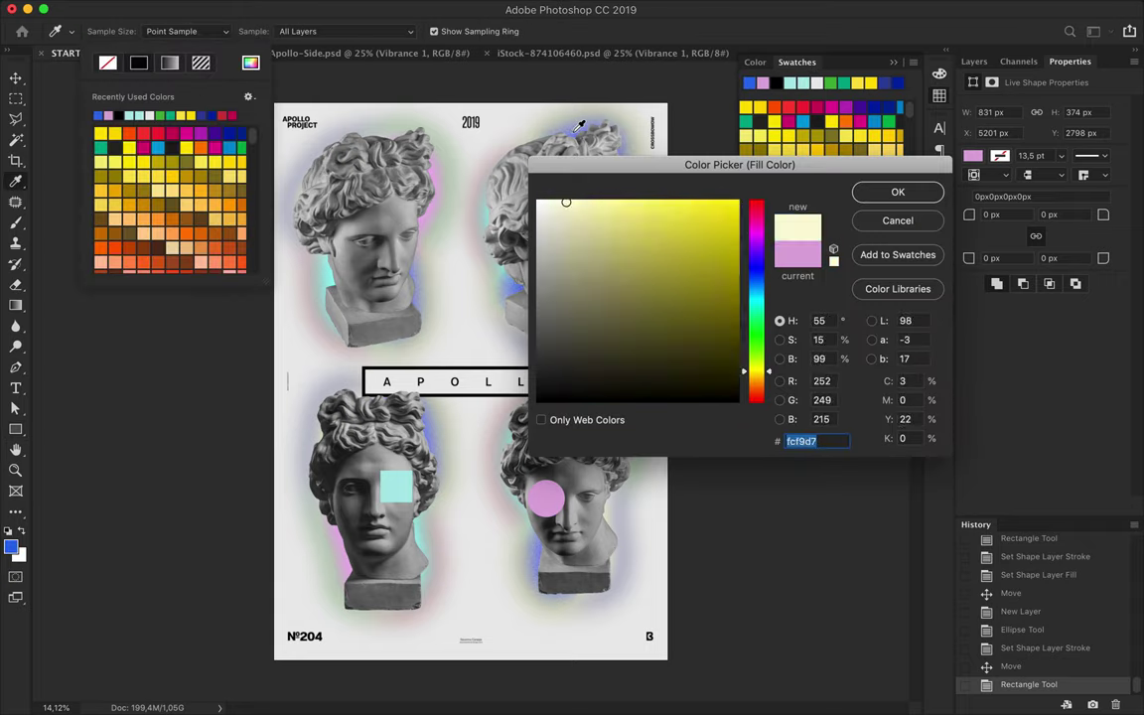
left_click(578, 126)
left_click(898, 193)
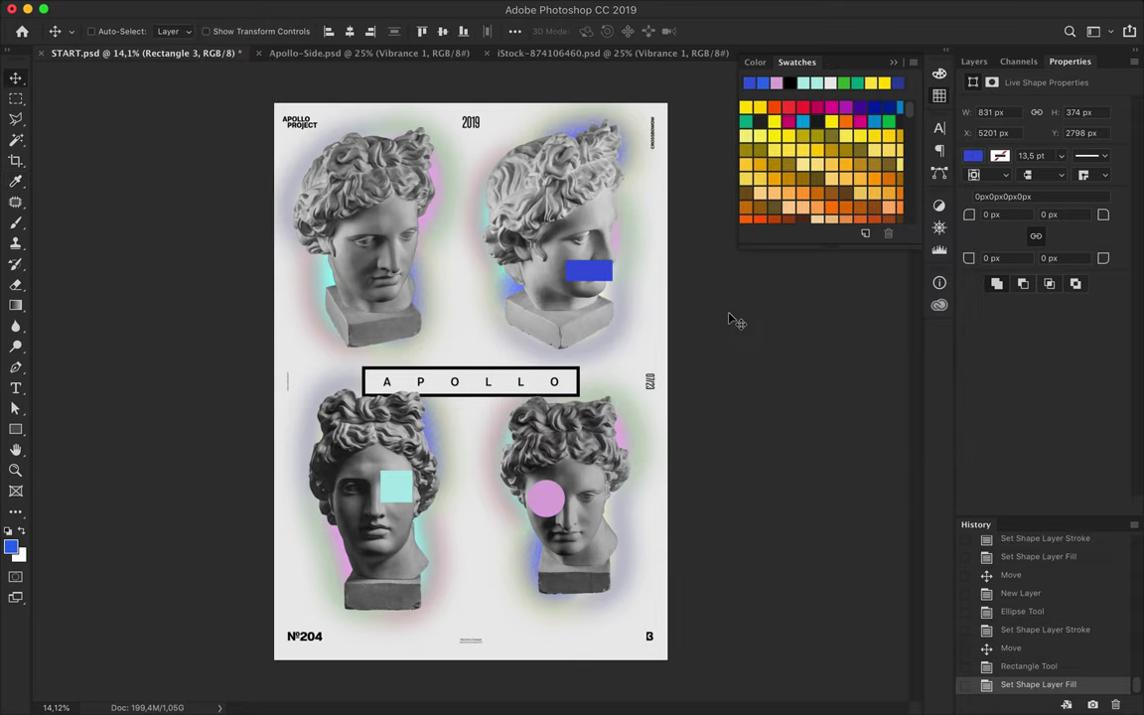
Step: Change the bar's fill to the softer blue #5462db
key("a")
left_click(236, 31)
left_click(312, 62)
left_click_drag(424, 256, 420, 268)
left_click(420, 268)
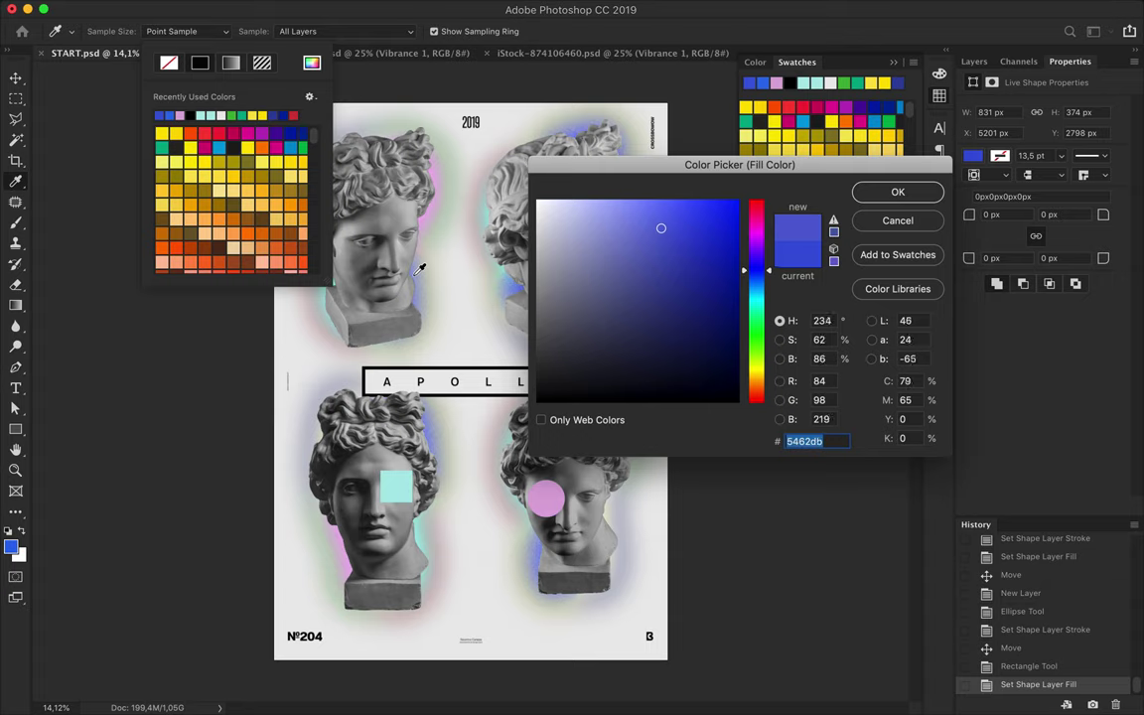
left_click(897, 193)
Step: Nudge the blue bar slightly right to X 5303, Y 2803
key("v")
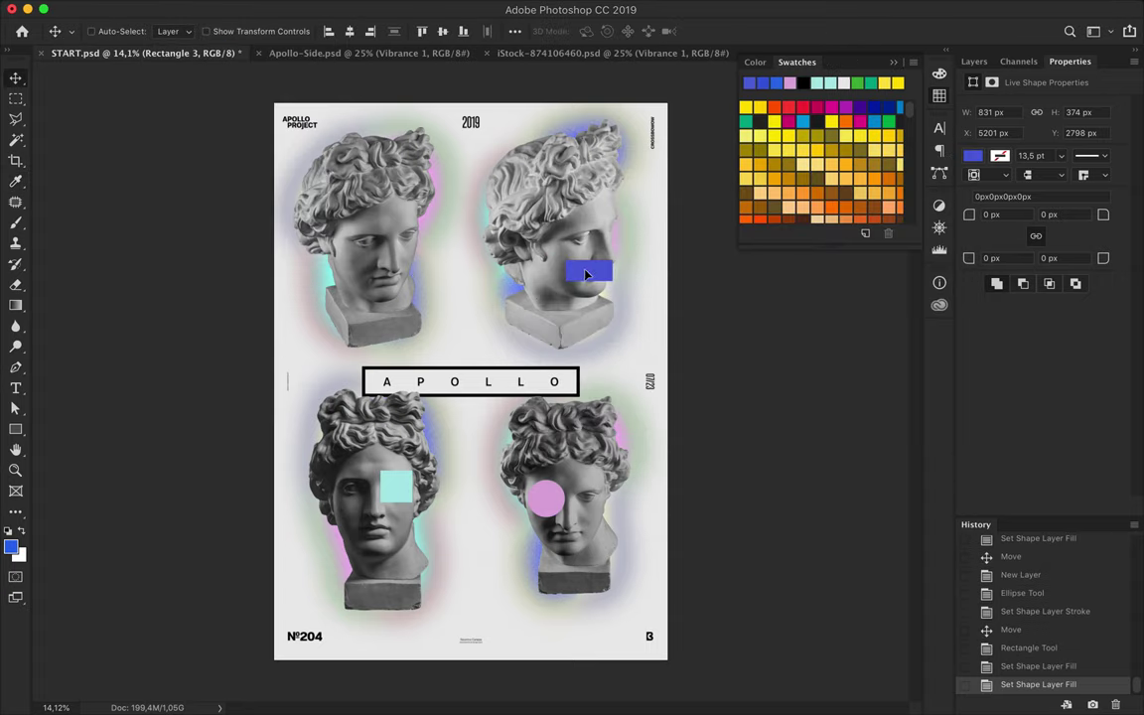
left_click_drag(575, 275, 587, 278)
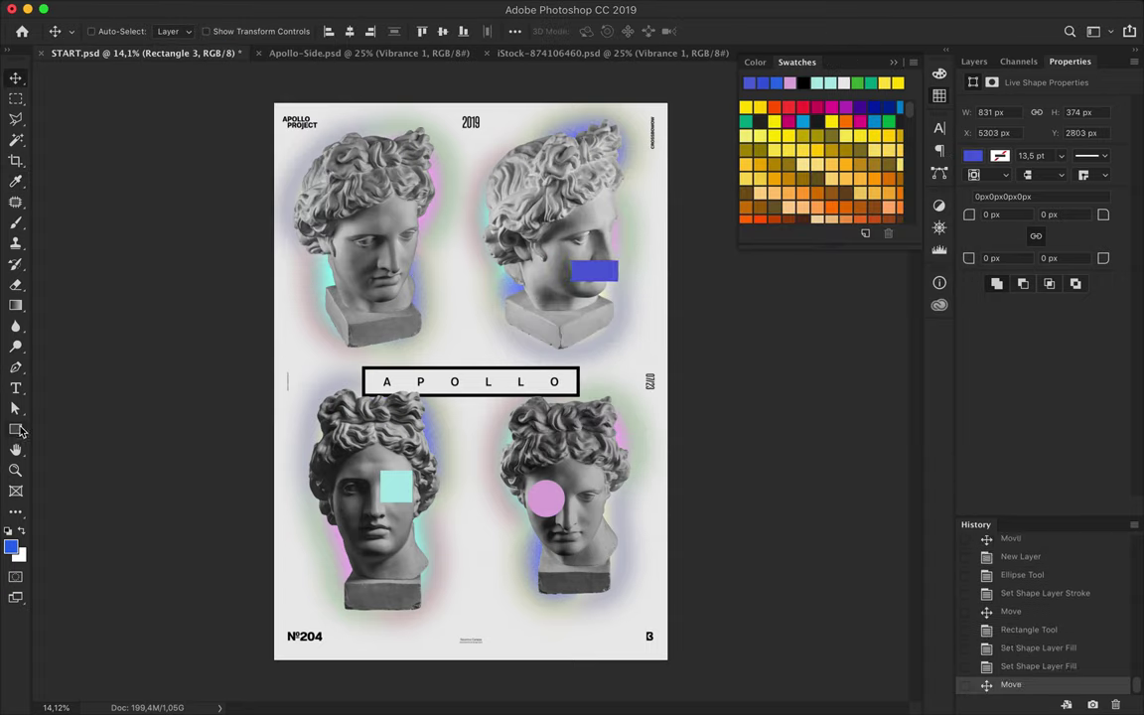
key("u")
right_click(15, 429)
Step: Draw a three-sided polygon on the upper-left head and fill it pink
left_click(54, 472)
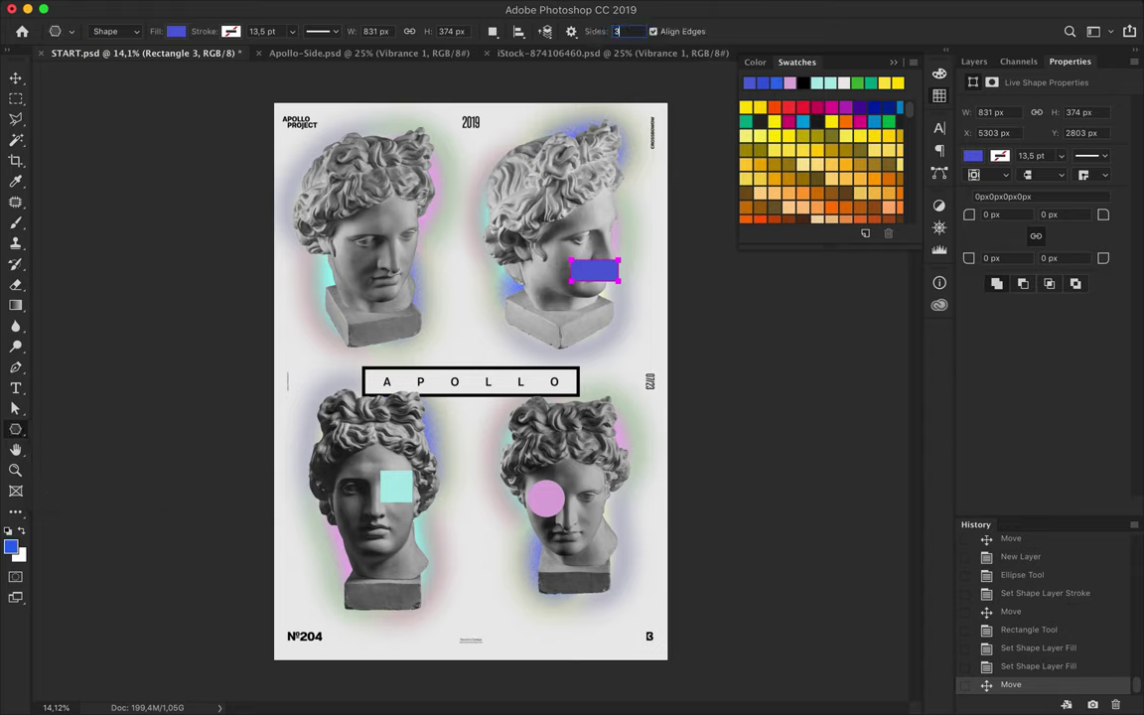
left_click_drag(353, 262, 335, 218)
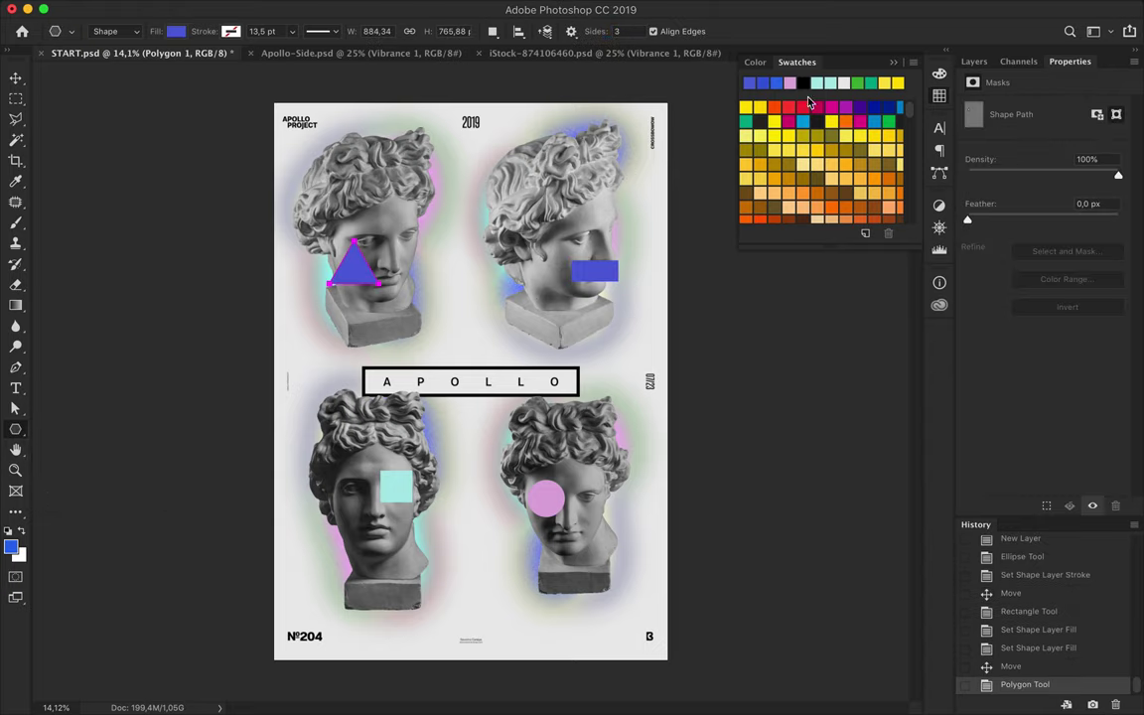
left_click(789, 82)
key("v")
key("a")
left_click(236, 31)
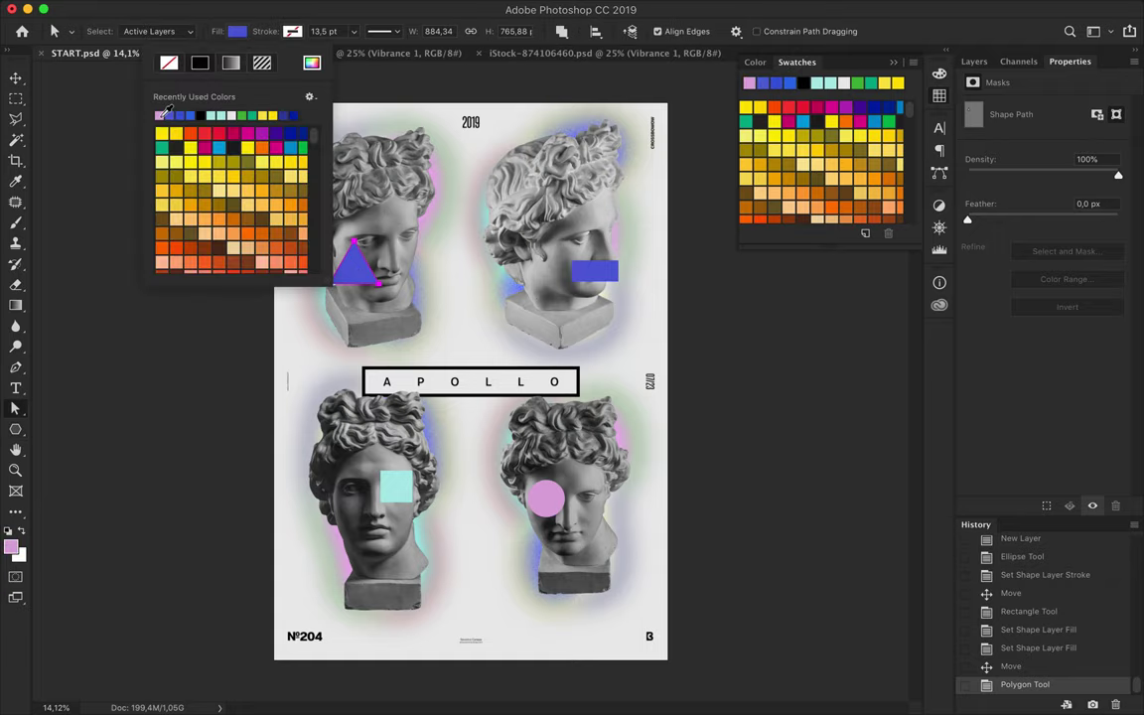
left_click(151, 103)
Step: Move and resize the pink triangle onto the upper-left head's brow with Free Transform
key("Return")
key("v")
mouse_move(360, 272)
left_mouse_down()
mouse_move(392, 229)
mouse_move(386, 204)
left_mouse_up()
key("ctrl+t")
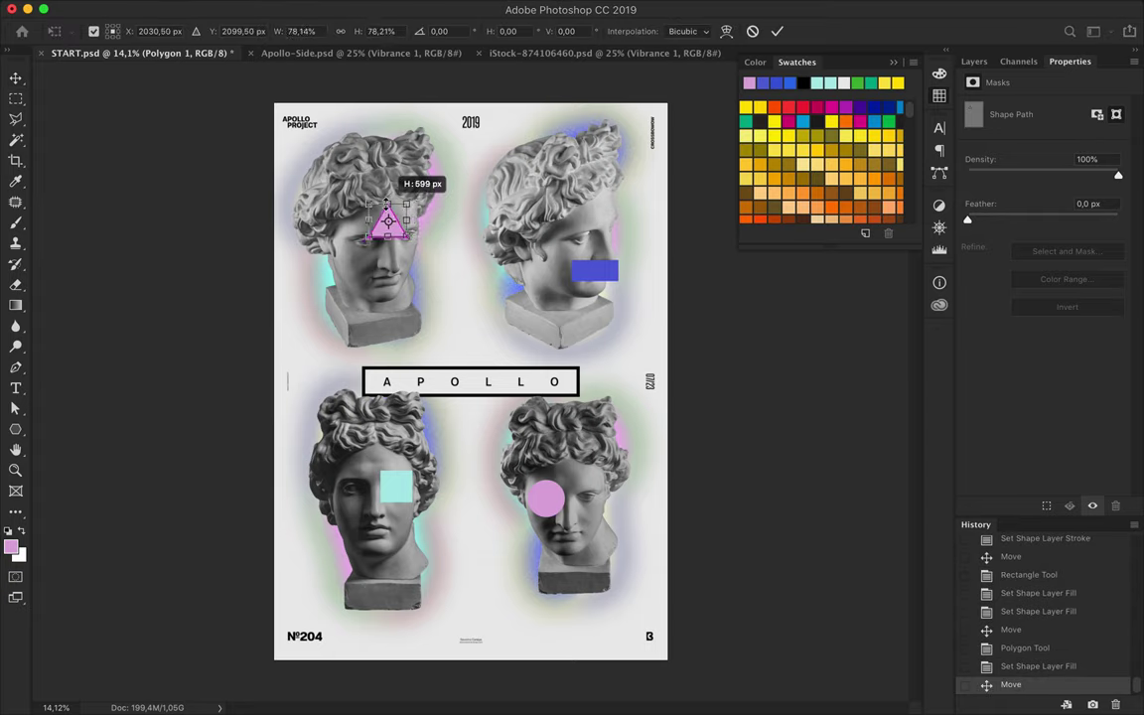
key("Return")
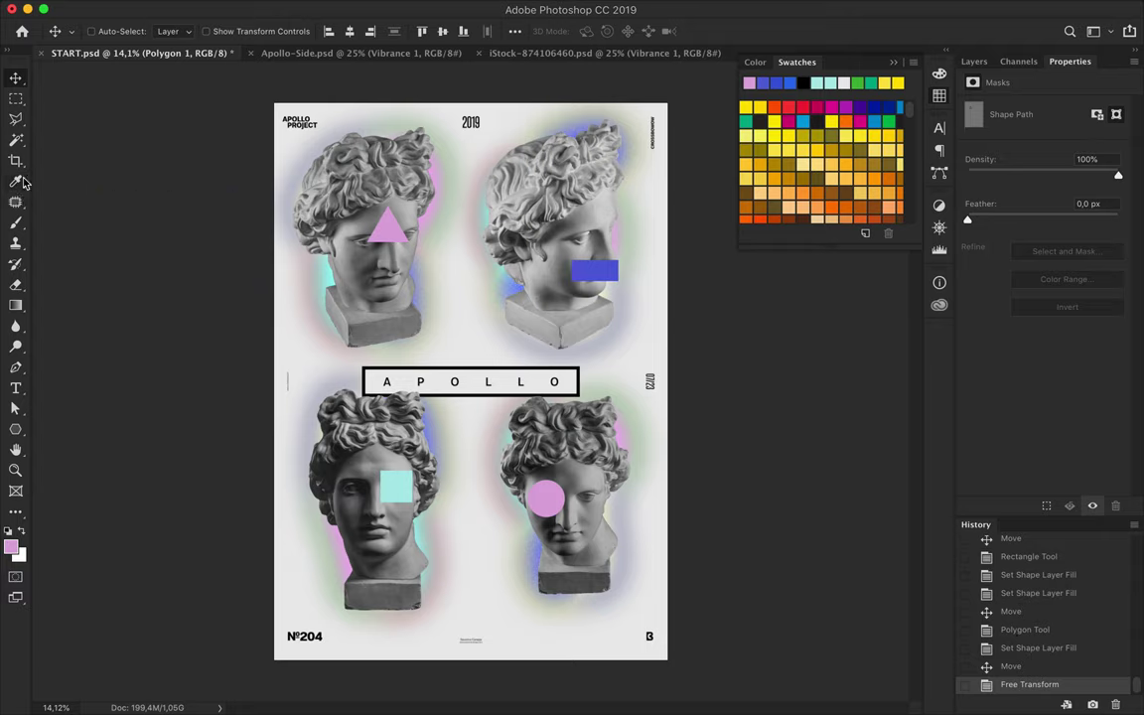
key("p")
left_click(522, 331)
Step: Finish the diagonal pen line with no fill and a 200 pt mint stroke
left_click(406, 447)
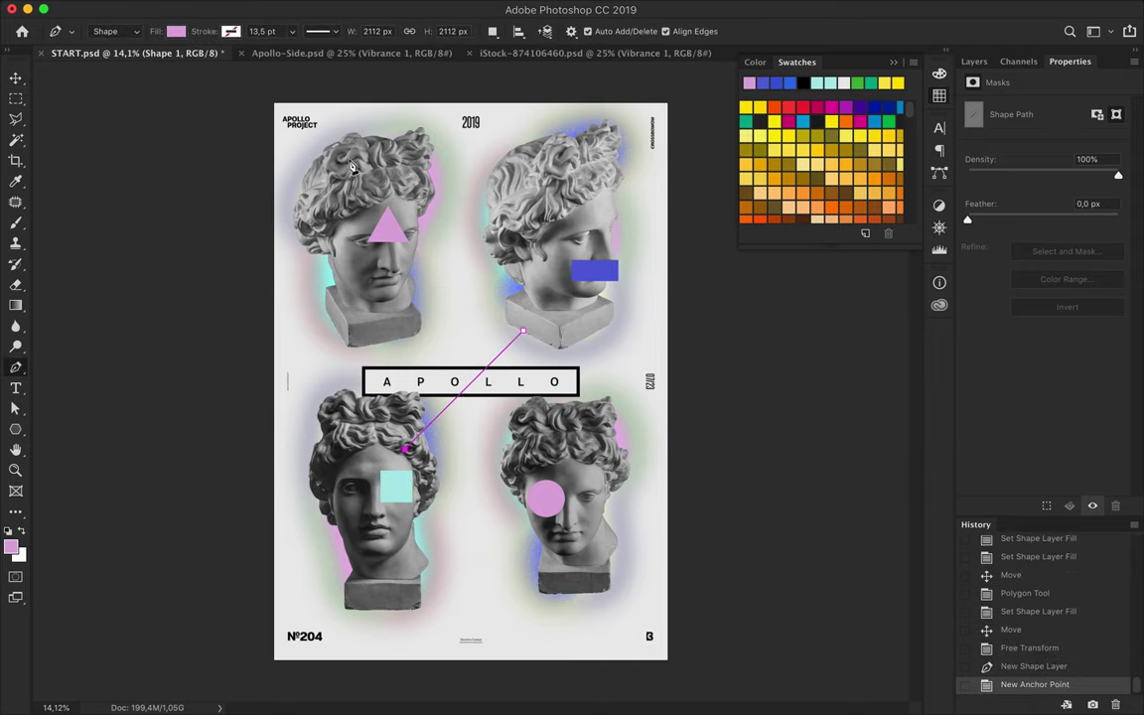
left_click(175, 31)
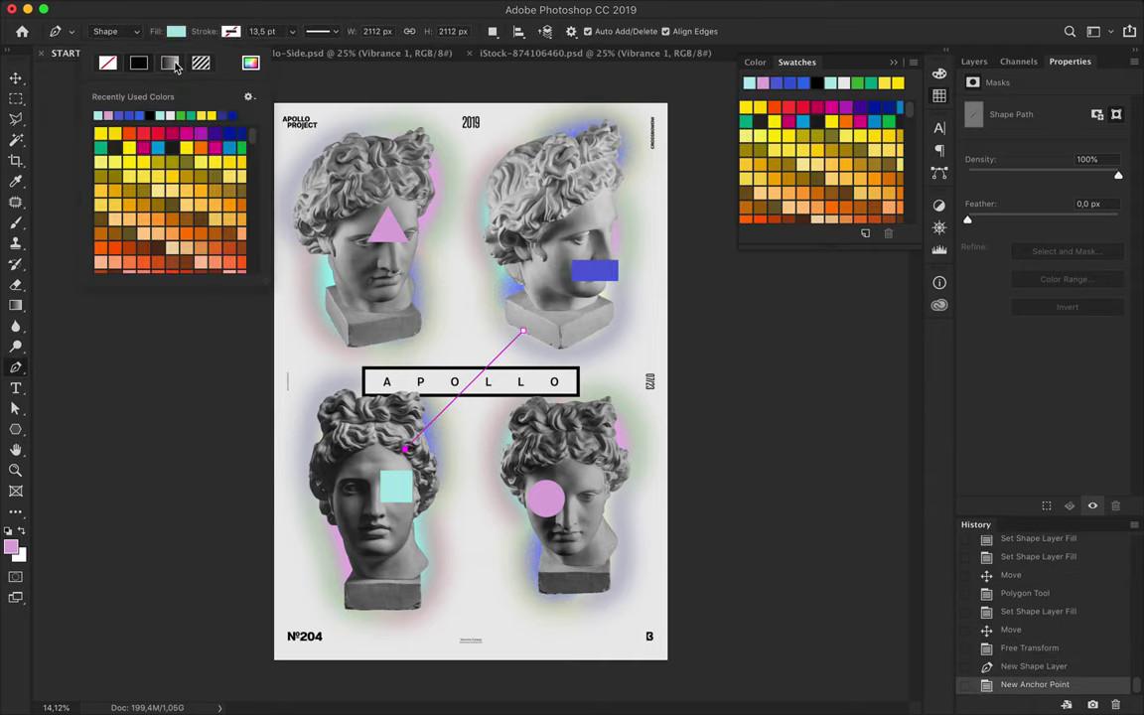
left_click(108, 63)
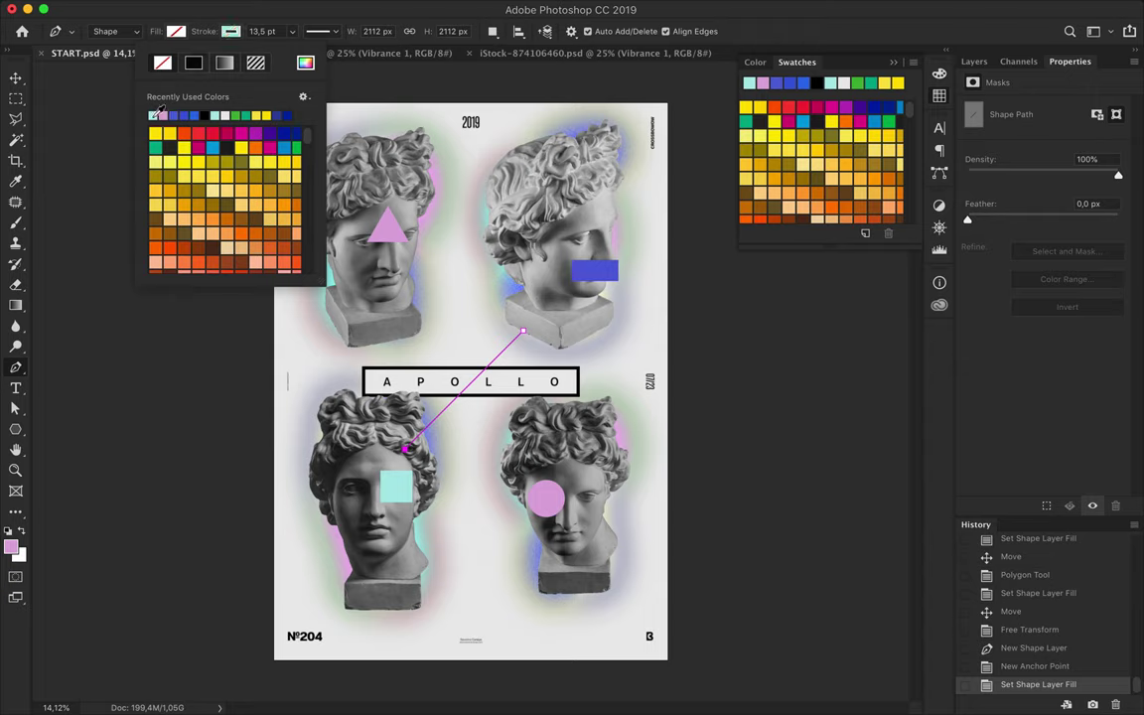
left_click(152, 115)
left_click(277, 31)
type("200")
key("Return")
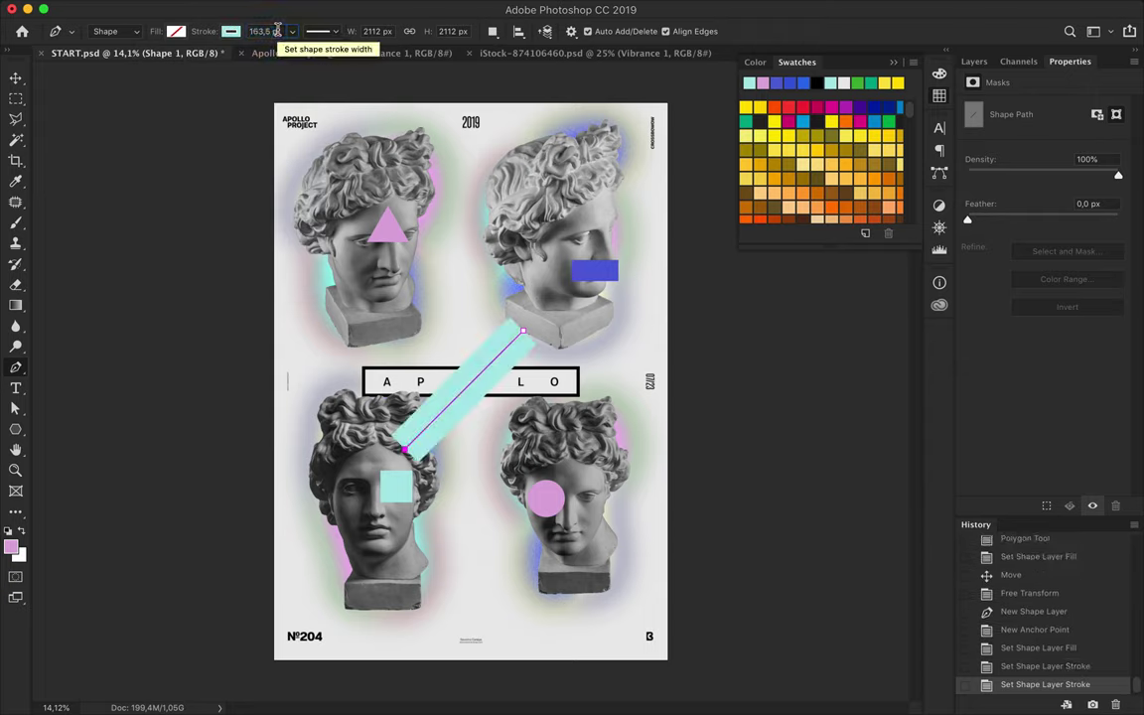
key("v")
Step: Reposition the mint band and add a copy rotated 90° to form an X
left_click_drag(468, 370, 508, 379)
key("ctrl+t")
left_click_drag(584, 250, 369, 298)
key("Return")
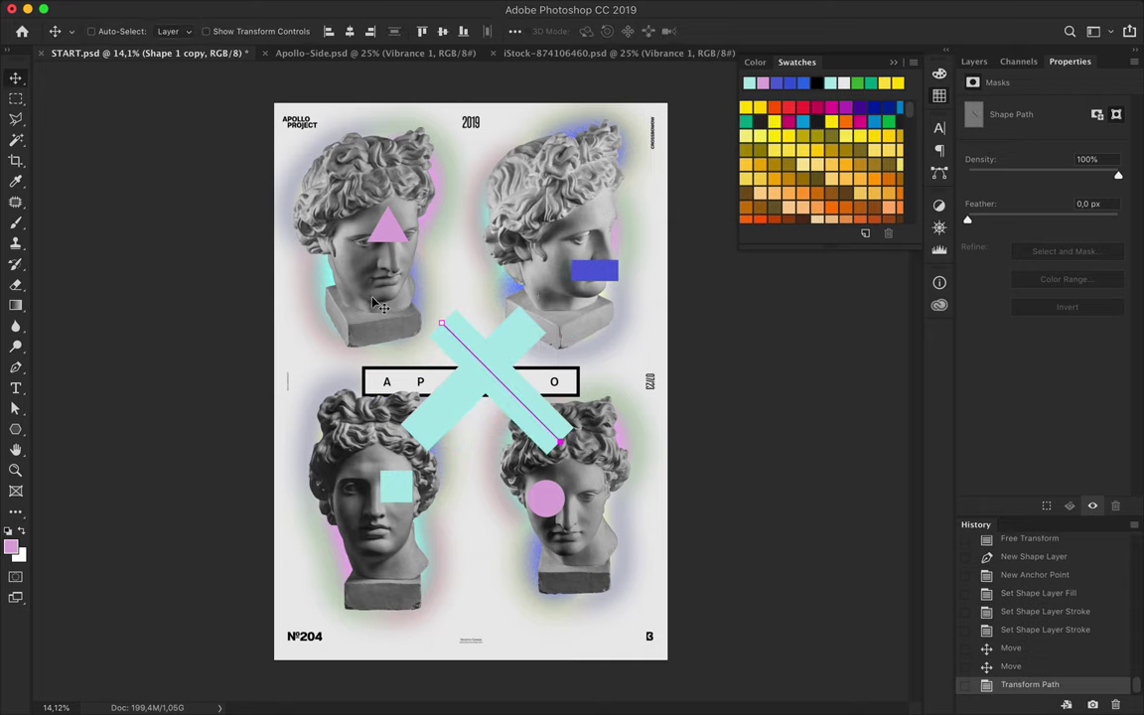
left_click(974, 61)
left_click(1030, 212, "shift")
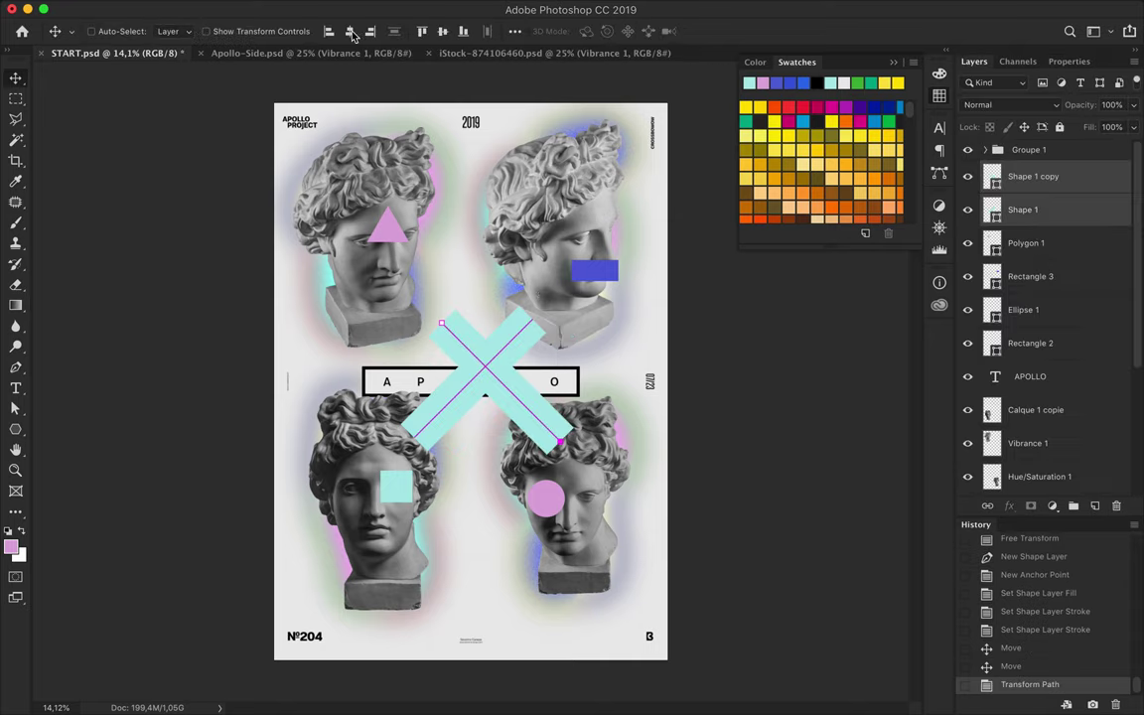
Step: Align the two mint bands' horizontal centres and move the APOLLO text layer above them
left_click(349, 31)
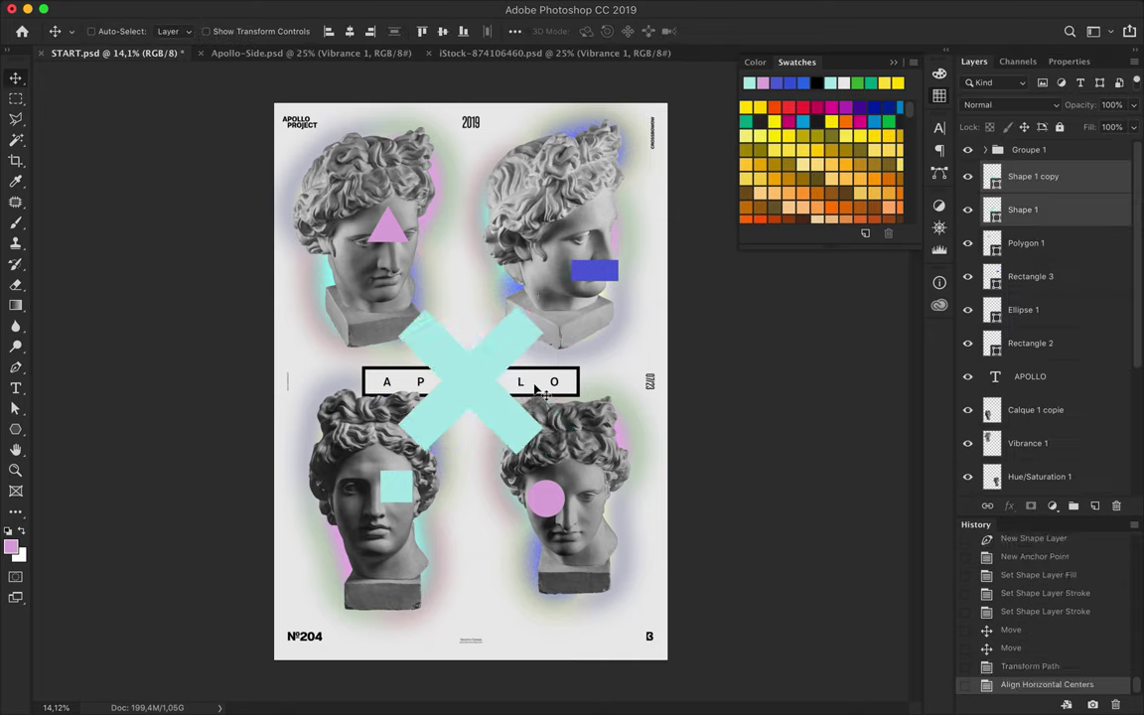
left_click_drag(1029, 376, 1028, 166)
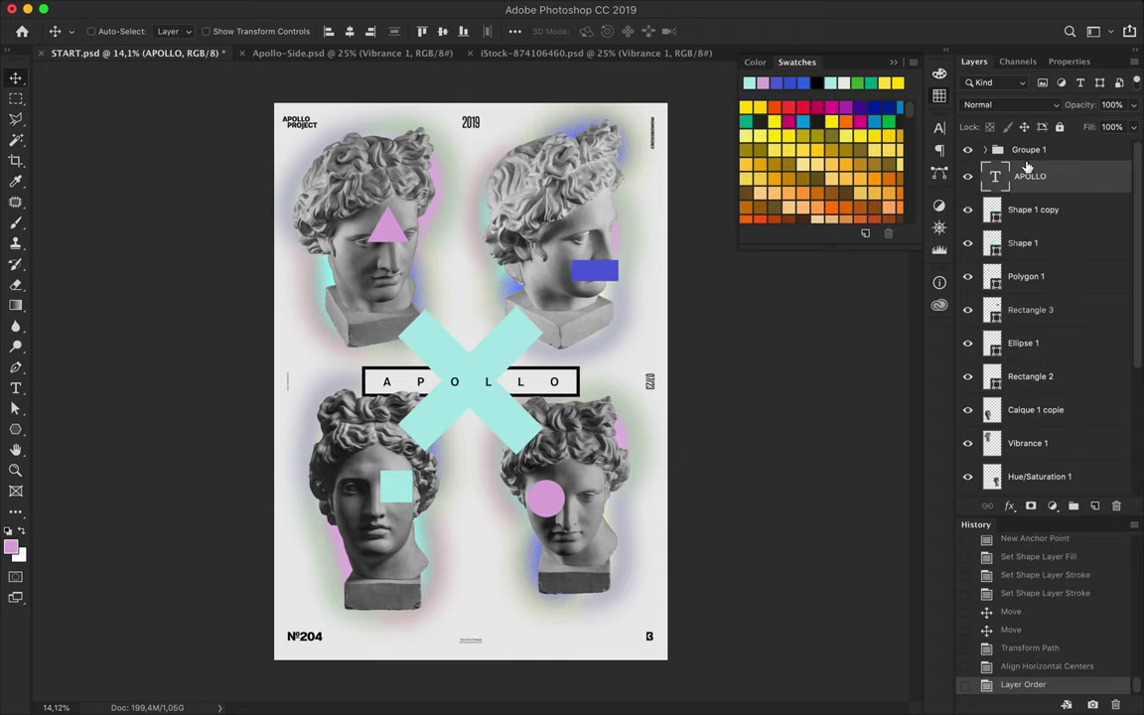
left_click(1032, 209)
left_click(1039, 243, "shift")
Step: Merge the bands into one X and place a pink-stroked offset copy behind it
key("ctrl+e")
left_click_drag(1027, 210, 1025, 198)
left_click_drag(473, 408, 492, 408)
left_click_drag(1033, 210, 1043, 253)
key("a")
left_click(236, 31)
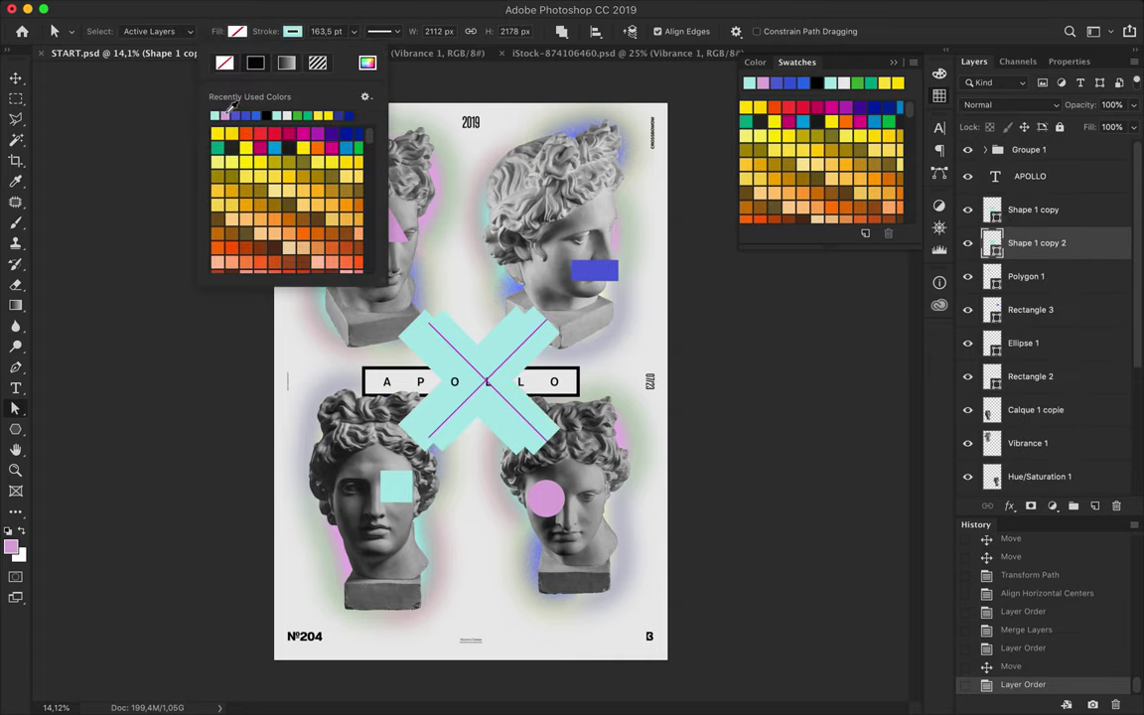
left_click(224, 116)
key("Escape")
Step: Add another offset copy of the X with a blue stroke behind the mint one
key("v")
left_click_drag(1036, 242, 1036, 270)
left_click_drag(531, 405, 506, 409)
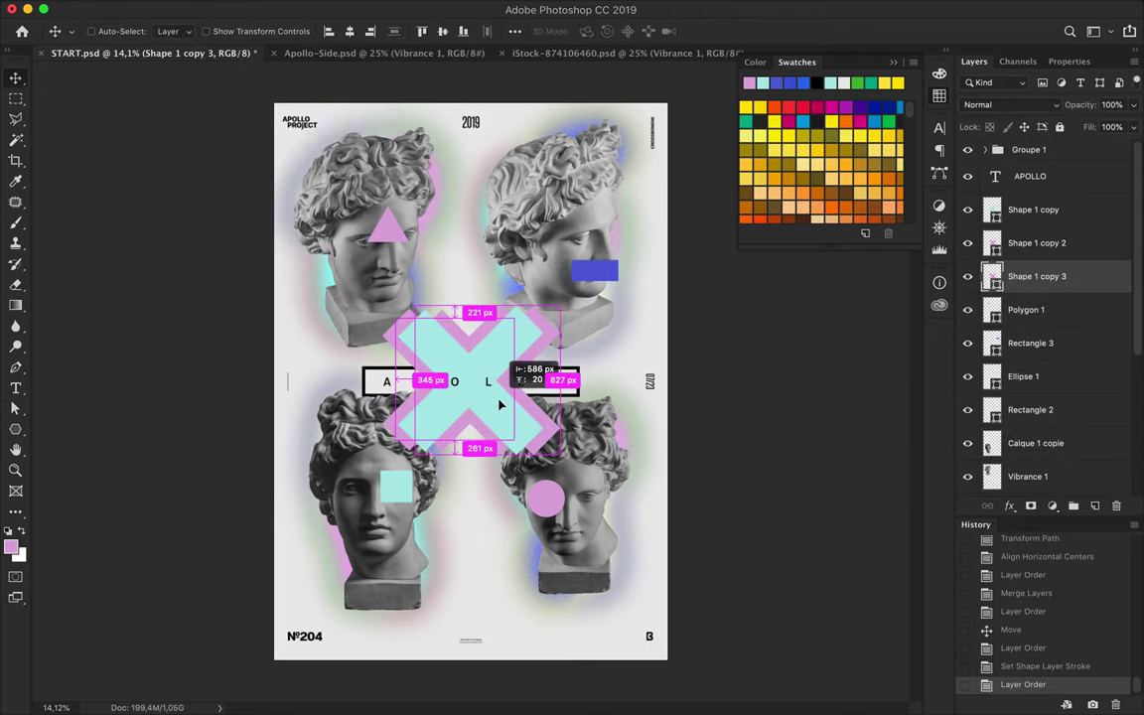
key("a")
left_click(292, 31)
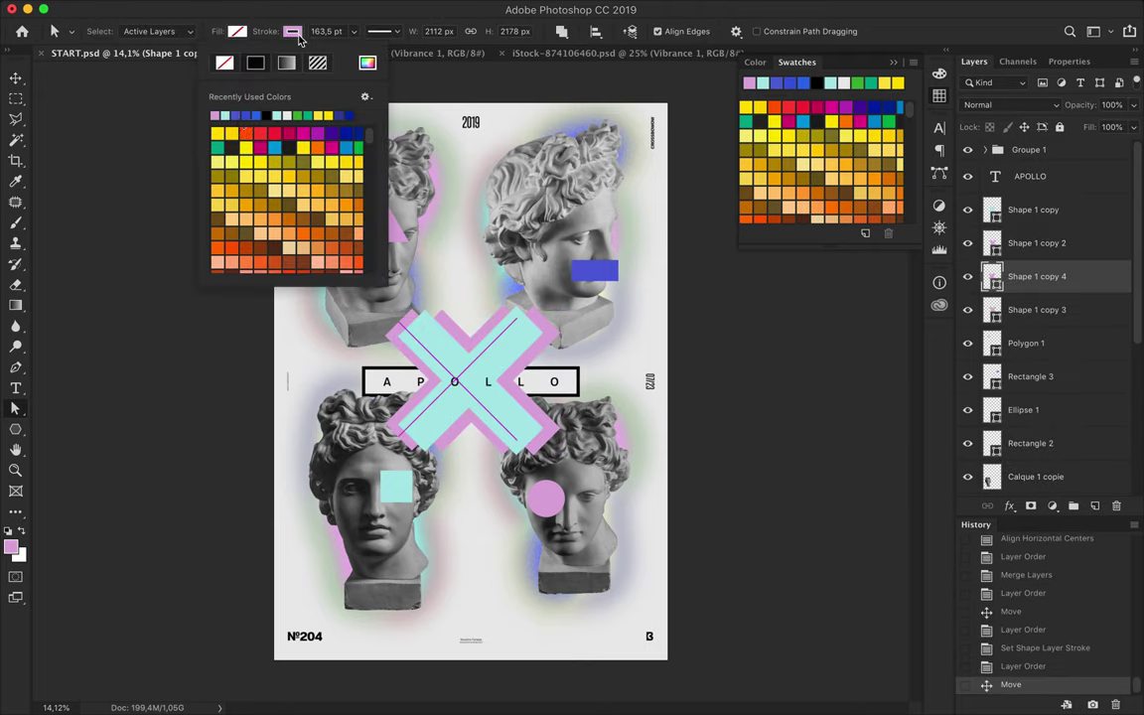
left_click(215, 116)
key("Escape")
key("v")
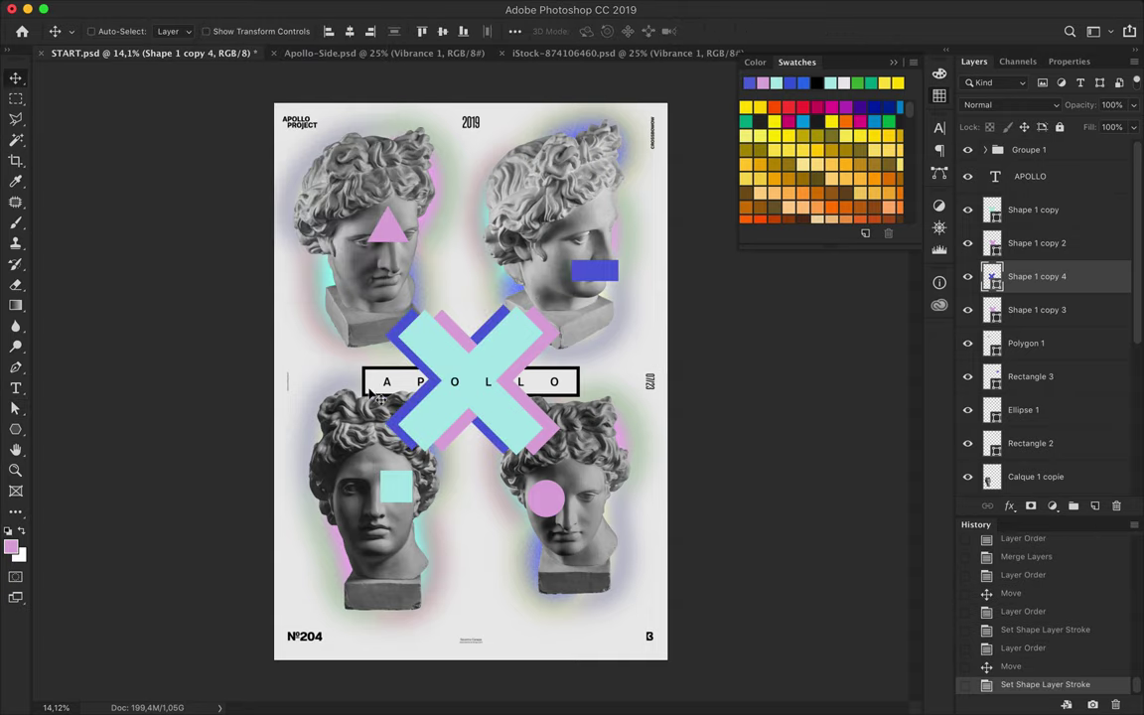
Step: Reorder the Rectangle 1 layer and preview the poster full screen, zoomed in
left_click(338, 352, "super")
left_click_drag(1030, 480, 1003, 473)
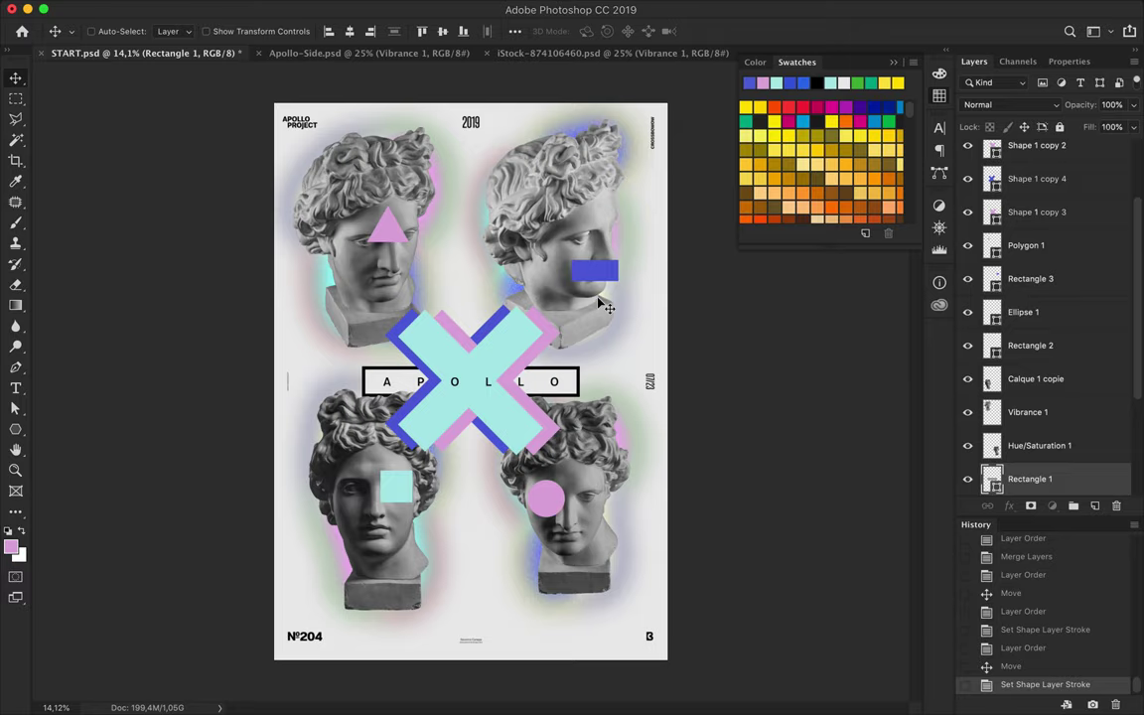
key("f")
key("f")
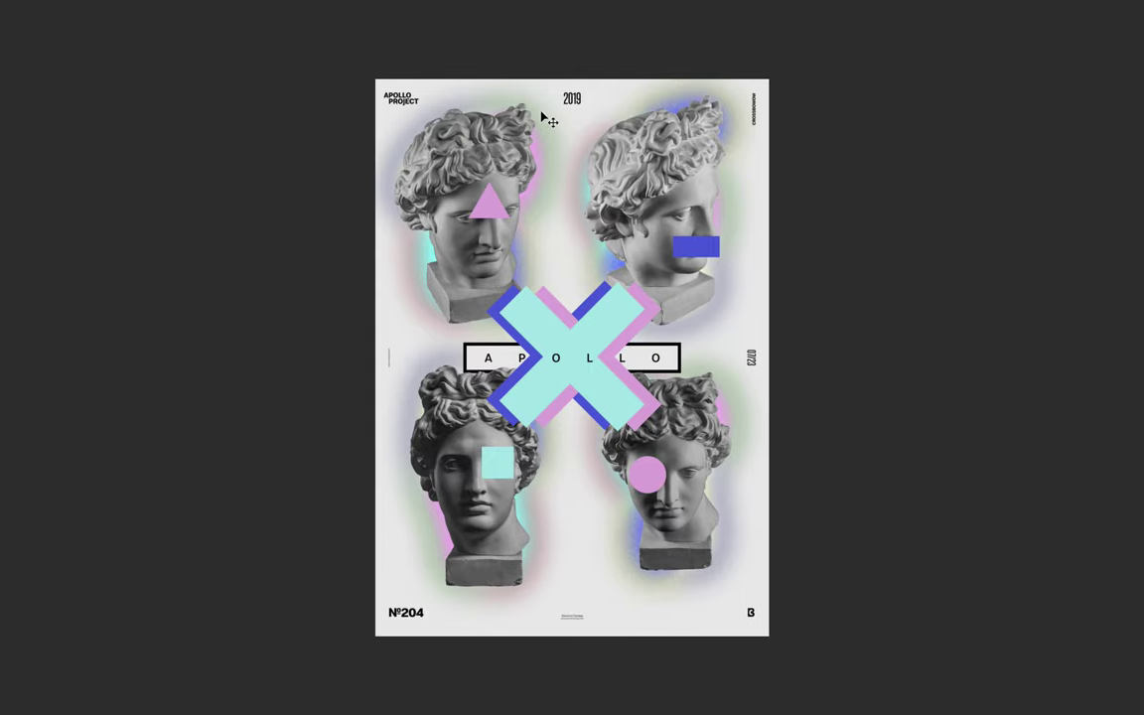
key("ctrl+plus")
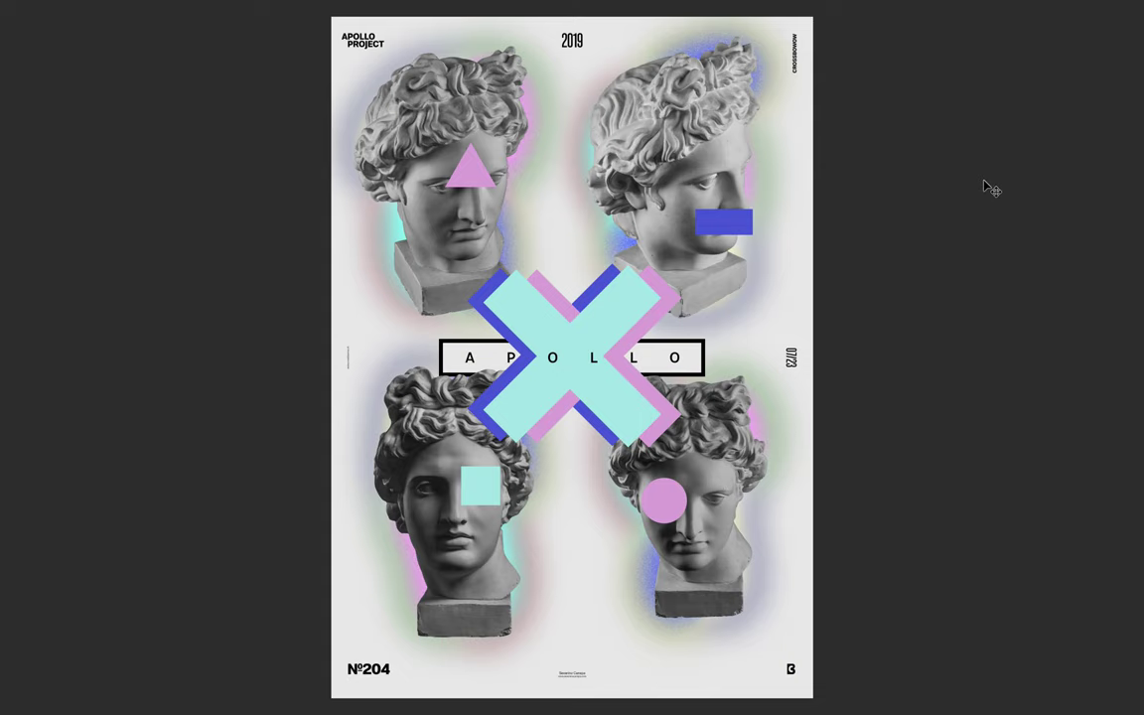
Step: Delete the spare Shape 1 copy 3 layer
key("f")
key("f")
key("f")
key("f")
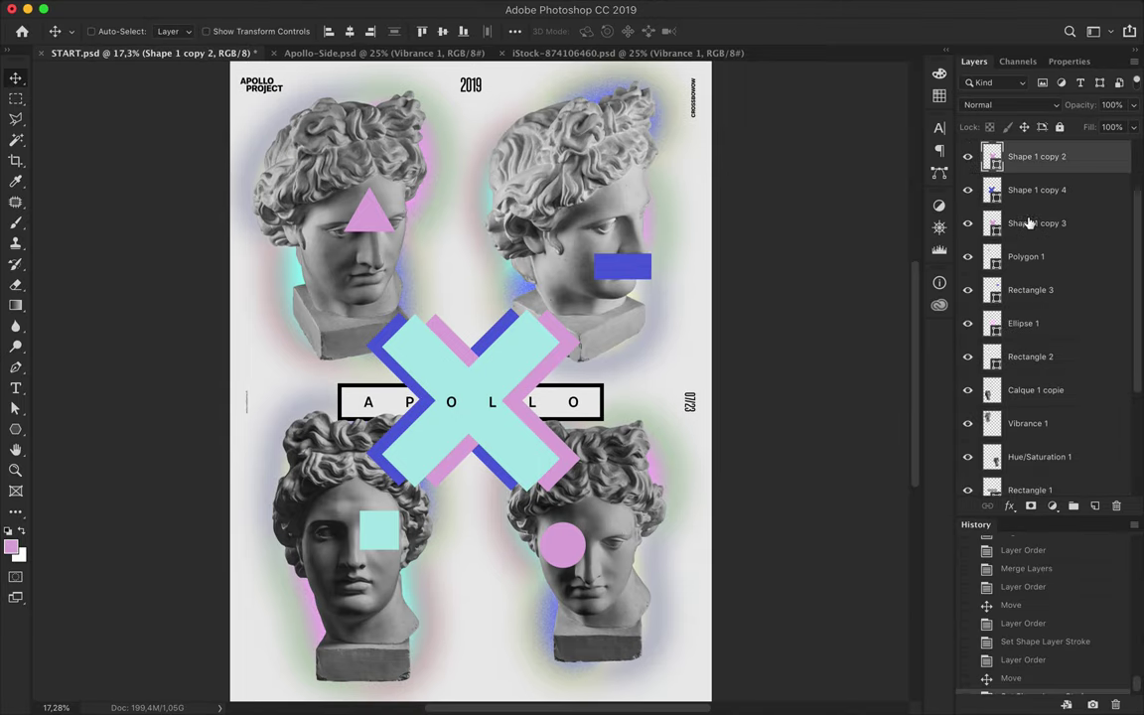
left_click(1029, 221)
scroll(1023, 248, "up", 3)
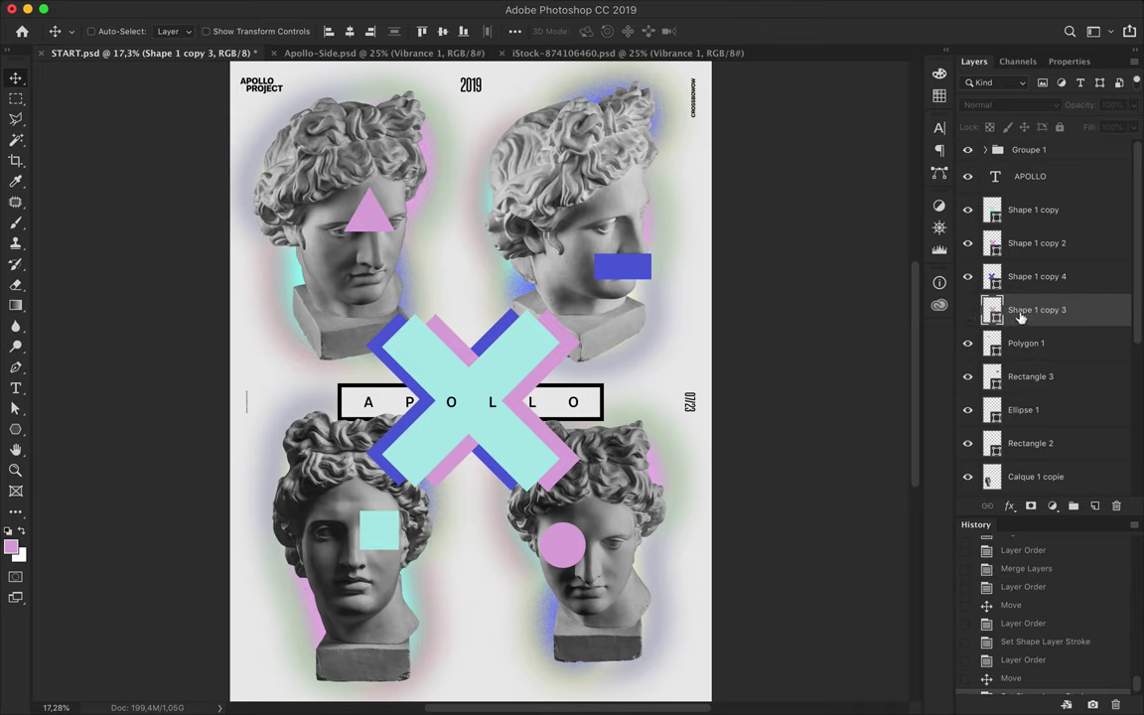
key("Delete")
Step: Try shrinking the layered X with Free Transform, then undo to keep its original size
left_click(1032, 276)
left_click(1029, 213, "shift")
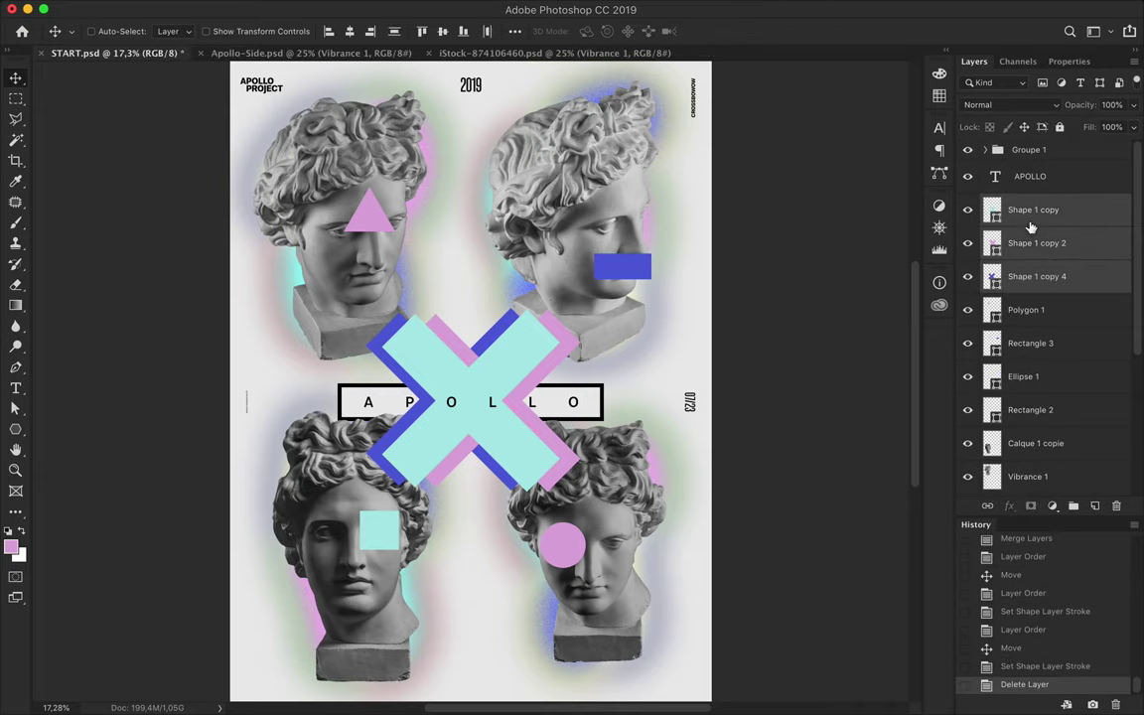
key("ctrl+t")
left_click_drag(473, 488, 472, 471)
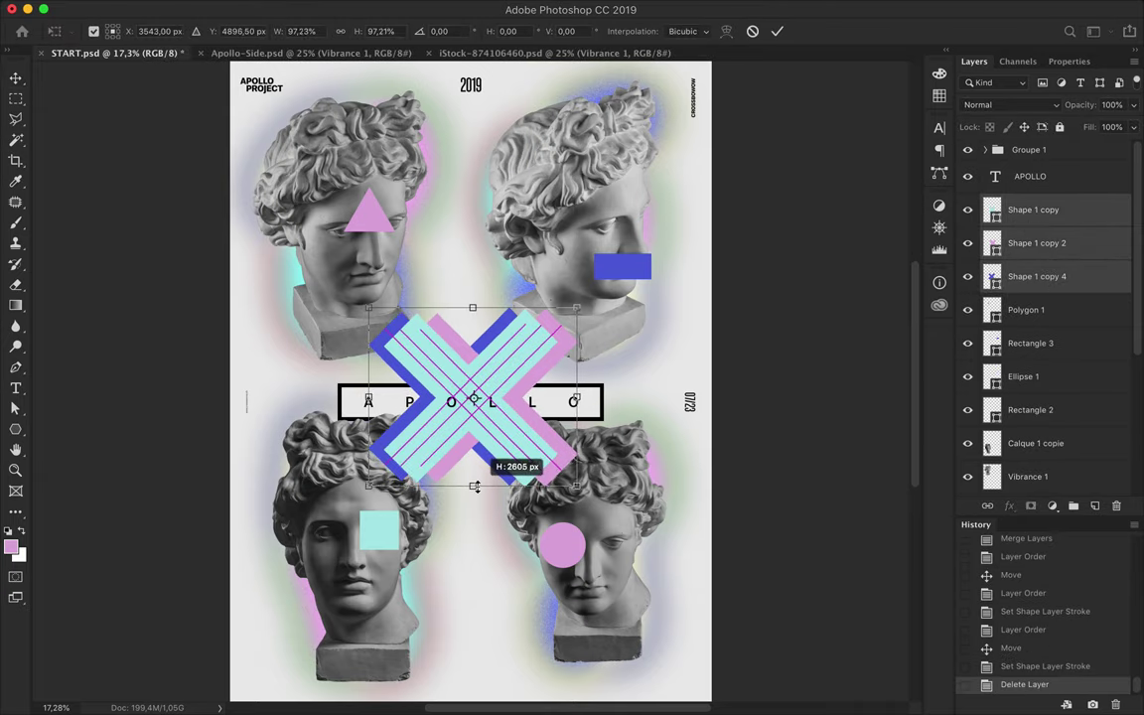
key("Return")
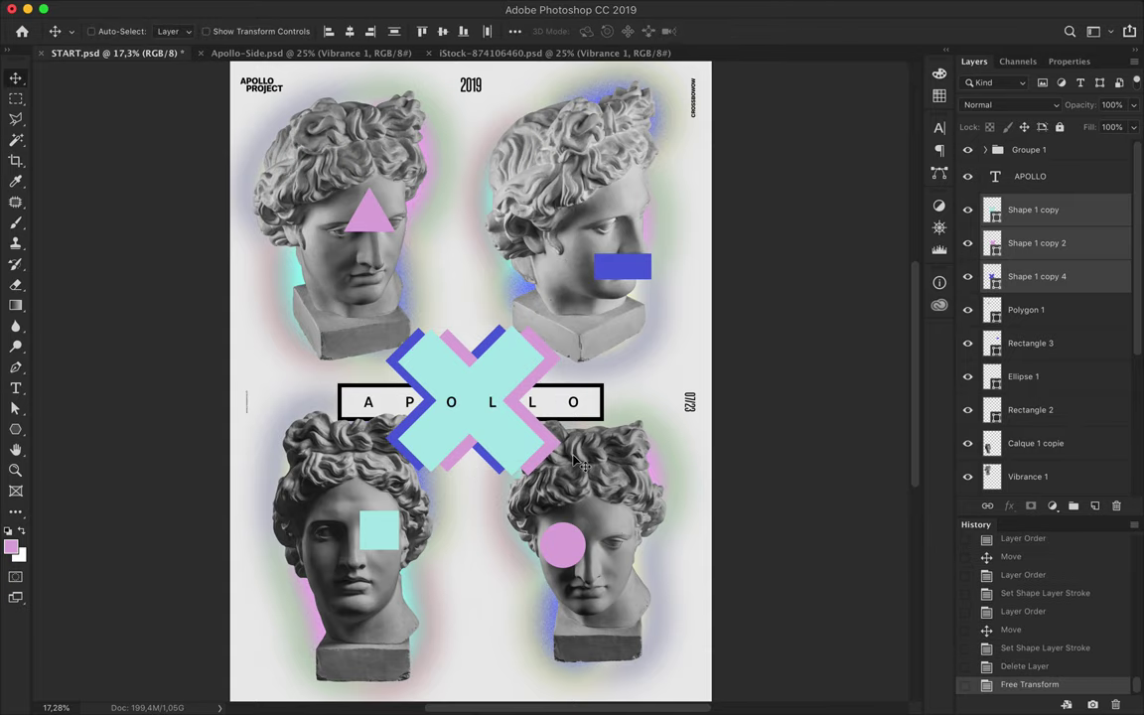
key("ctrl+z")
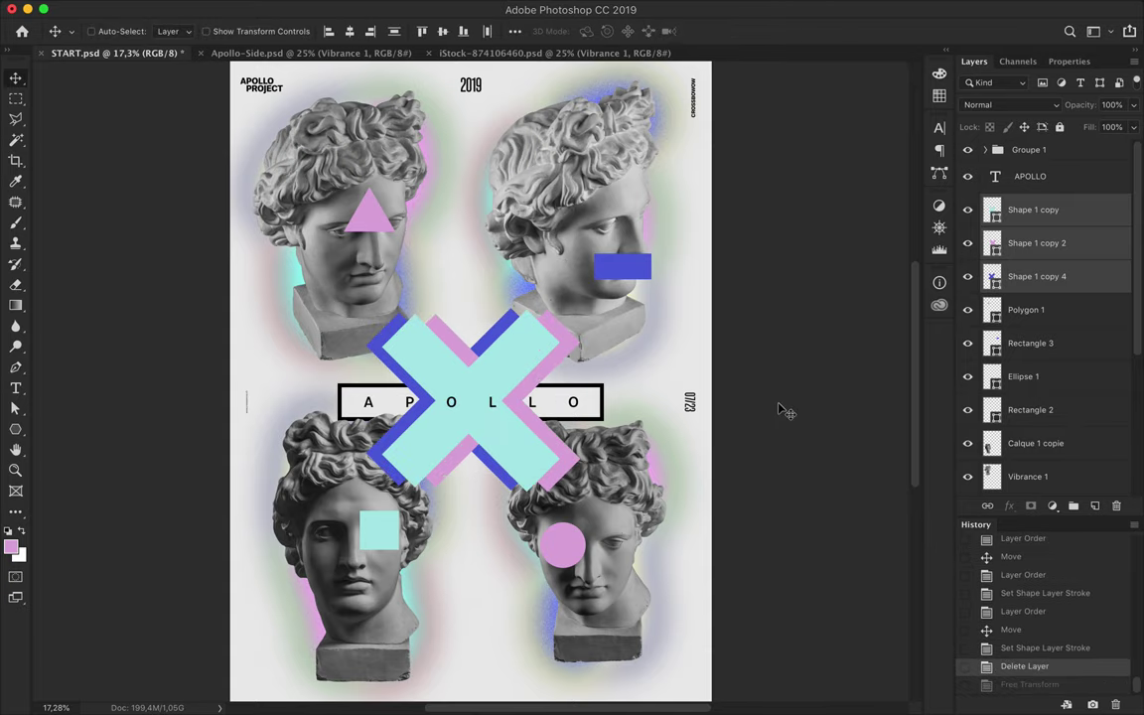
scroll(779, 410, "down", 1)
scroll(774, 415, "down", 1)
scroll(770, 422, "down", 1)
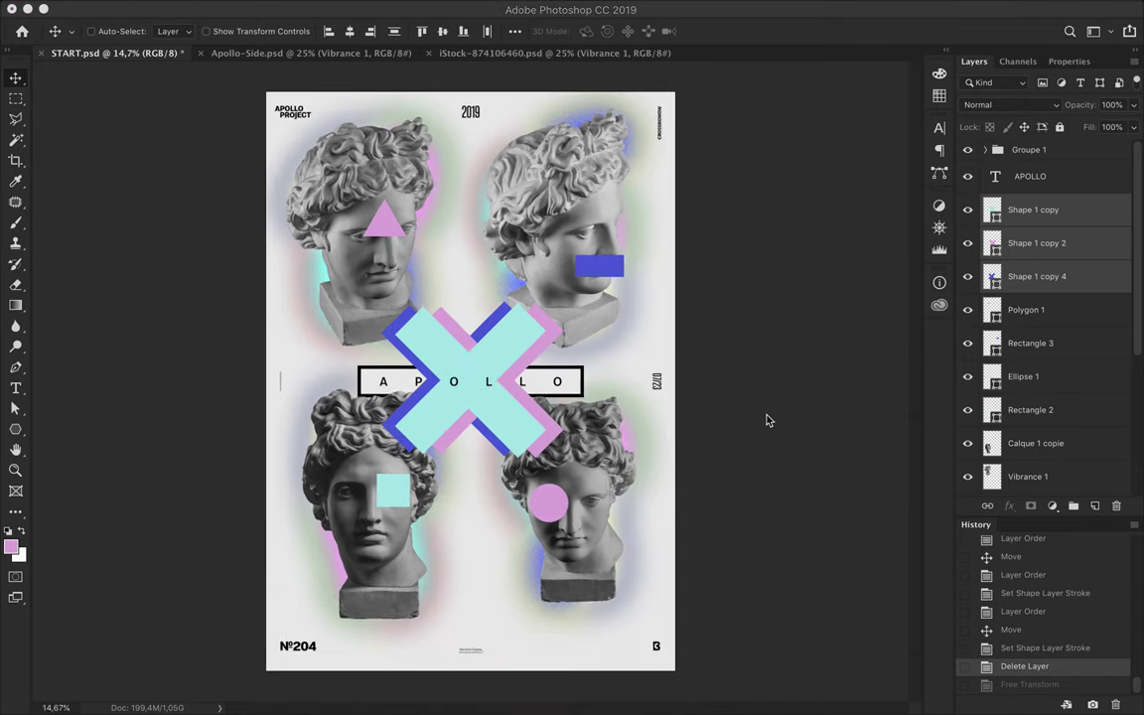